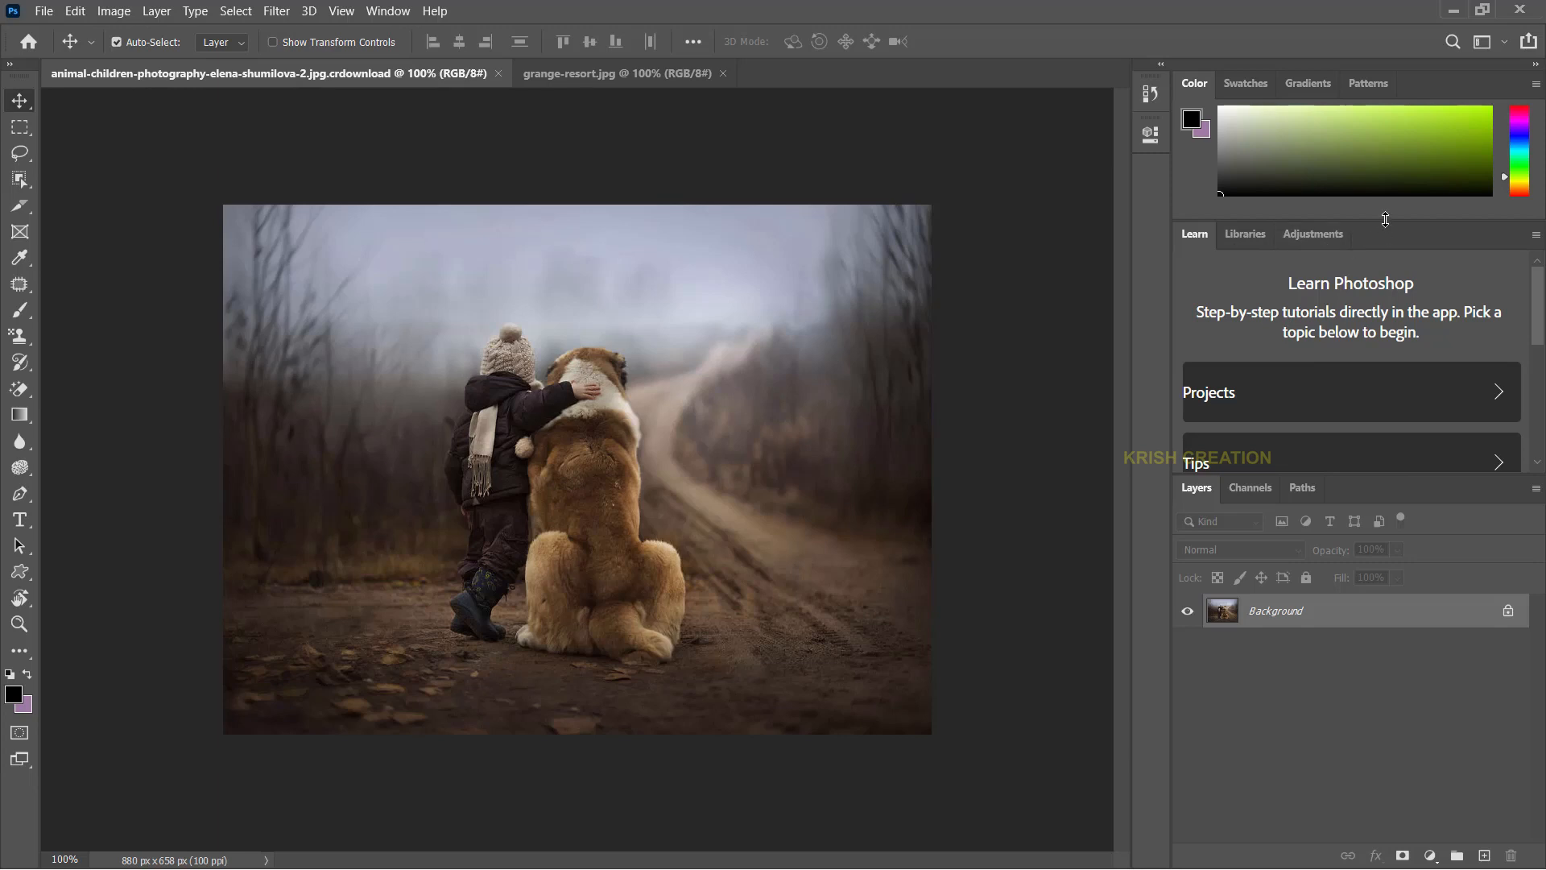
Enlarge the colour picker area and add a Levels adjustment layer above the photo's background layer
left_click_drag(1385, 219, 1385, 291)
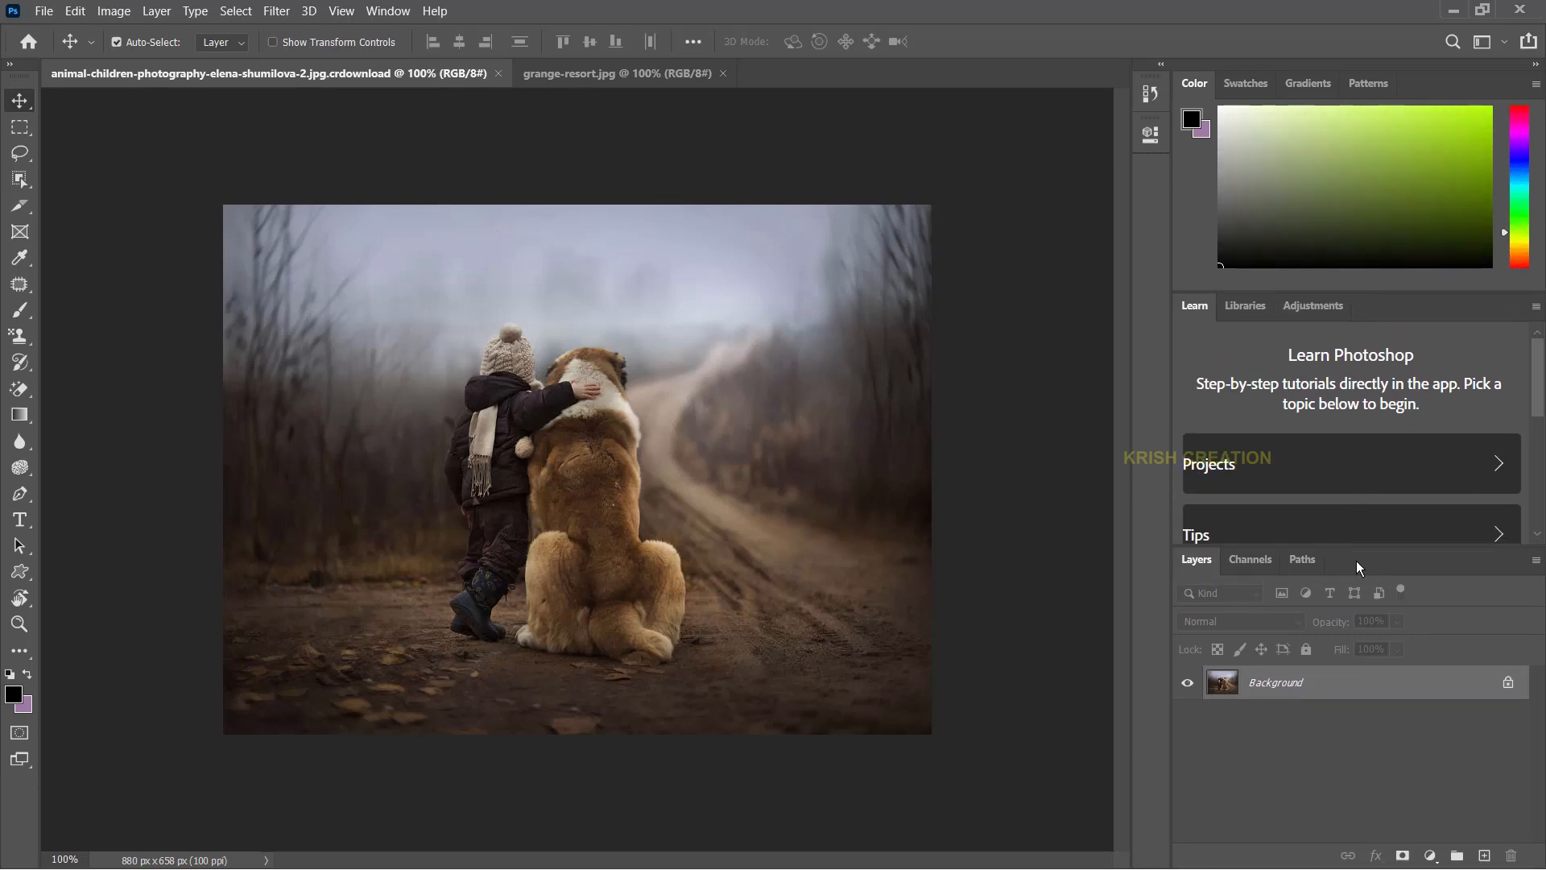
left_click(1308, 310)
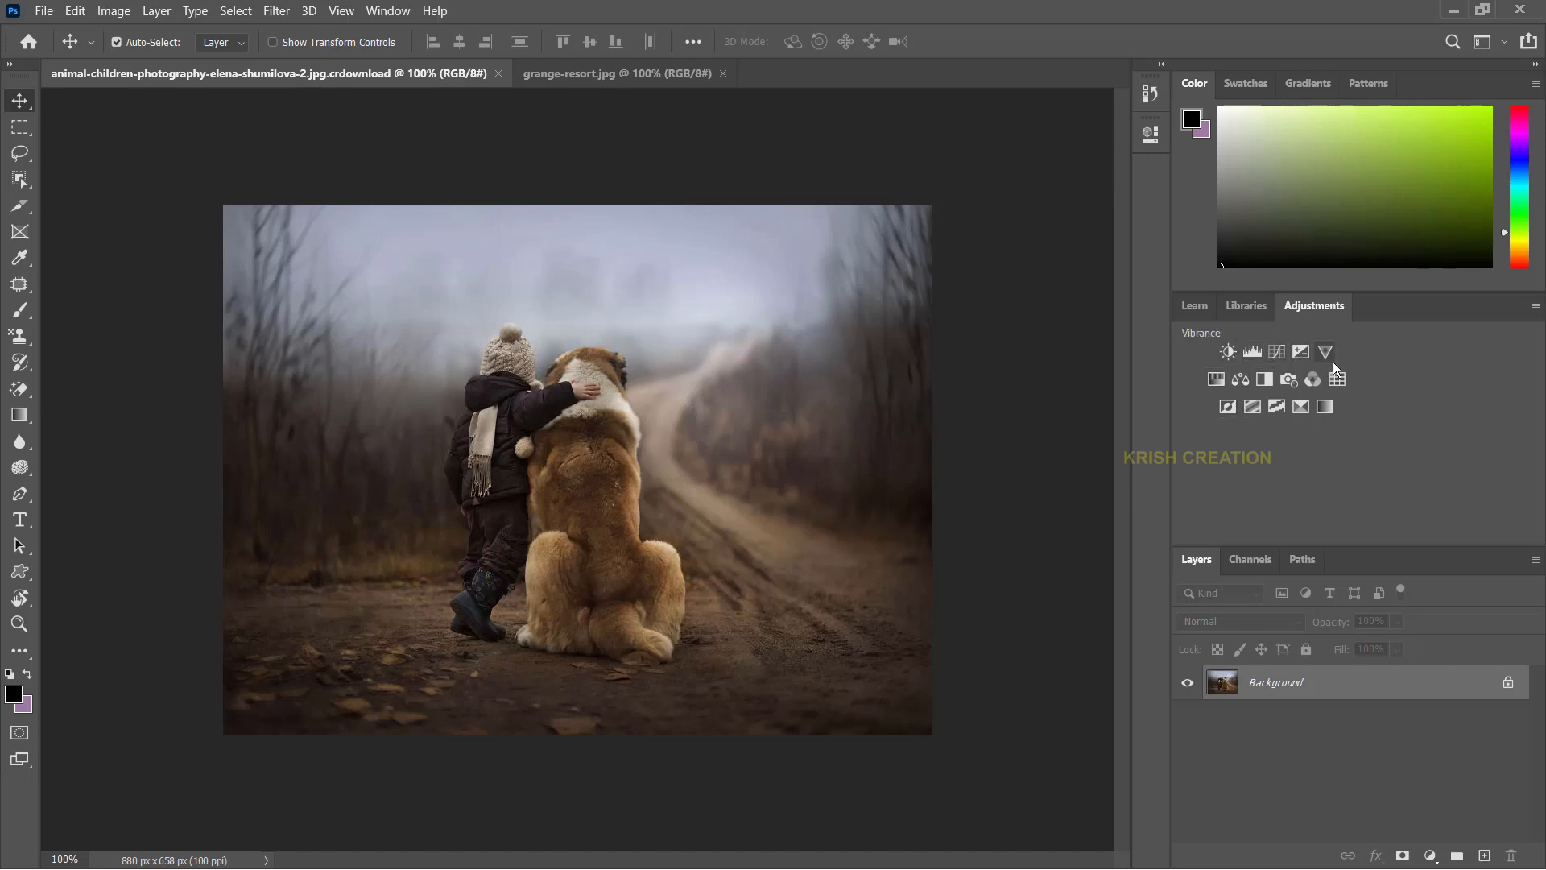
left_click(1252, 353)
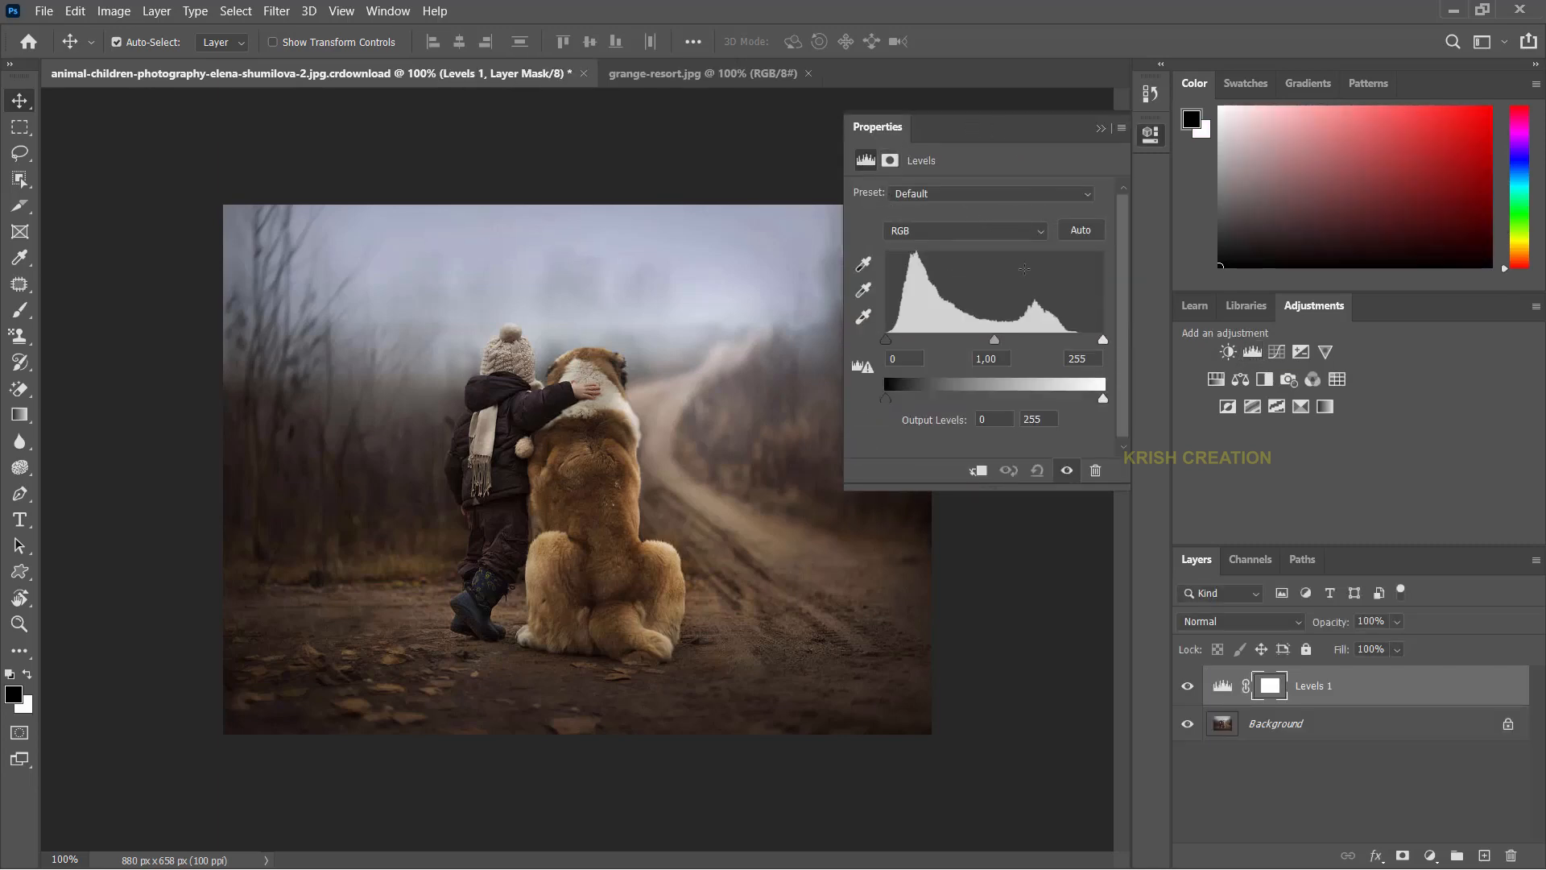
left_click(1101, 128)
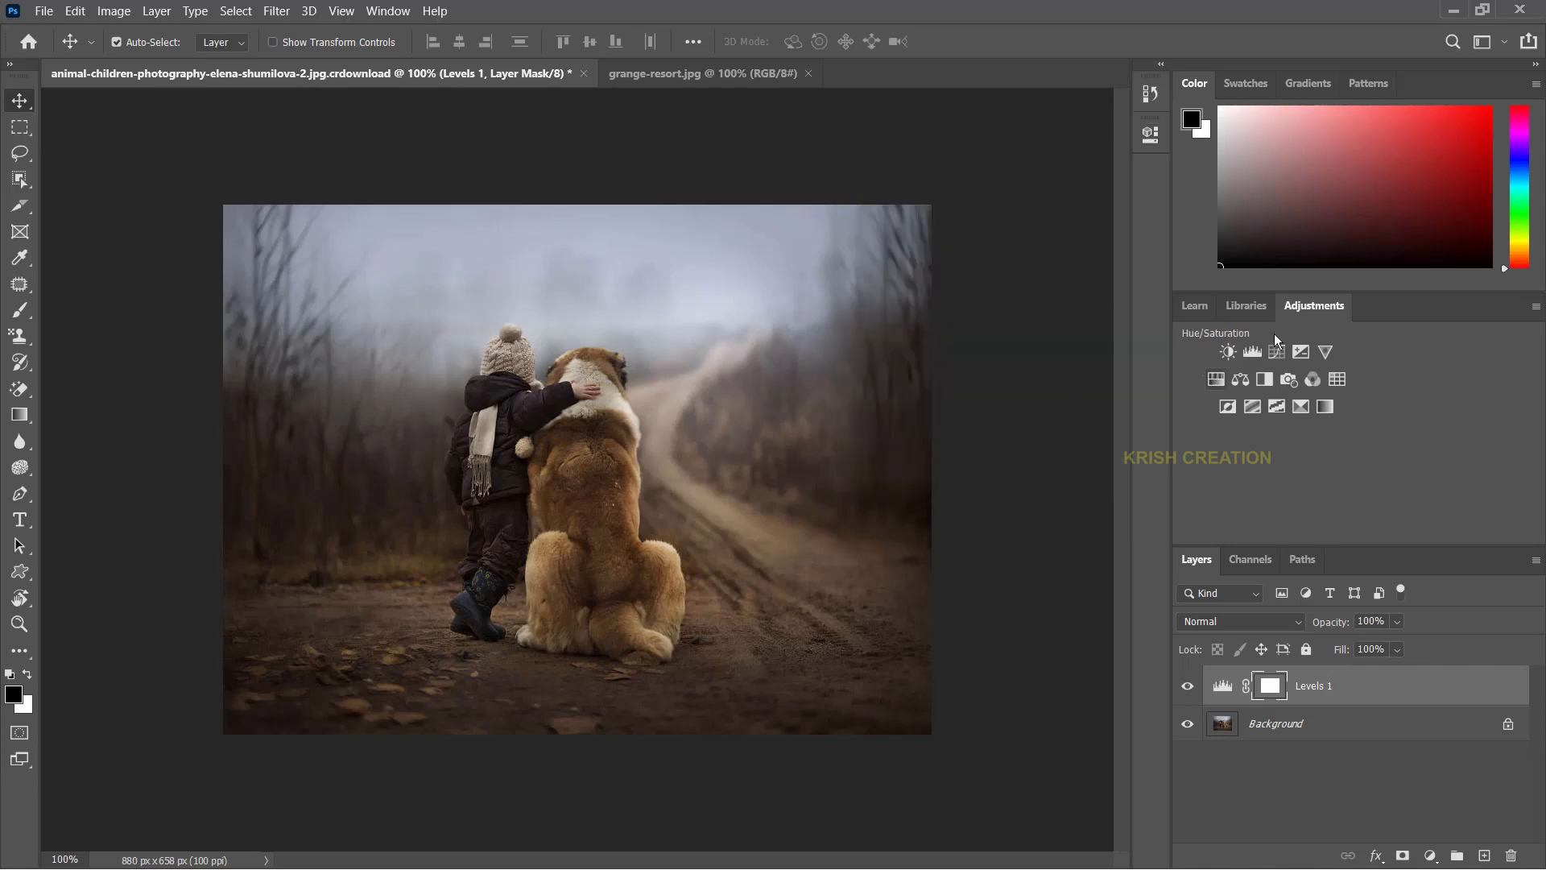
left_click(122, 14)
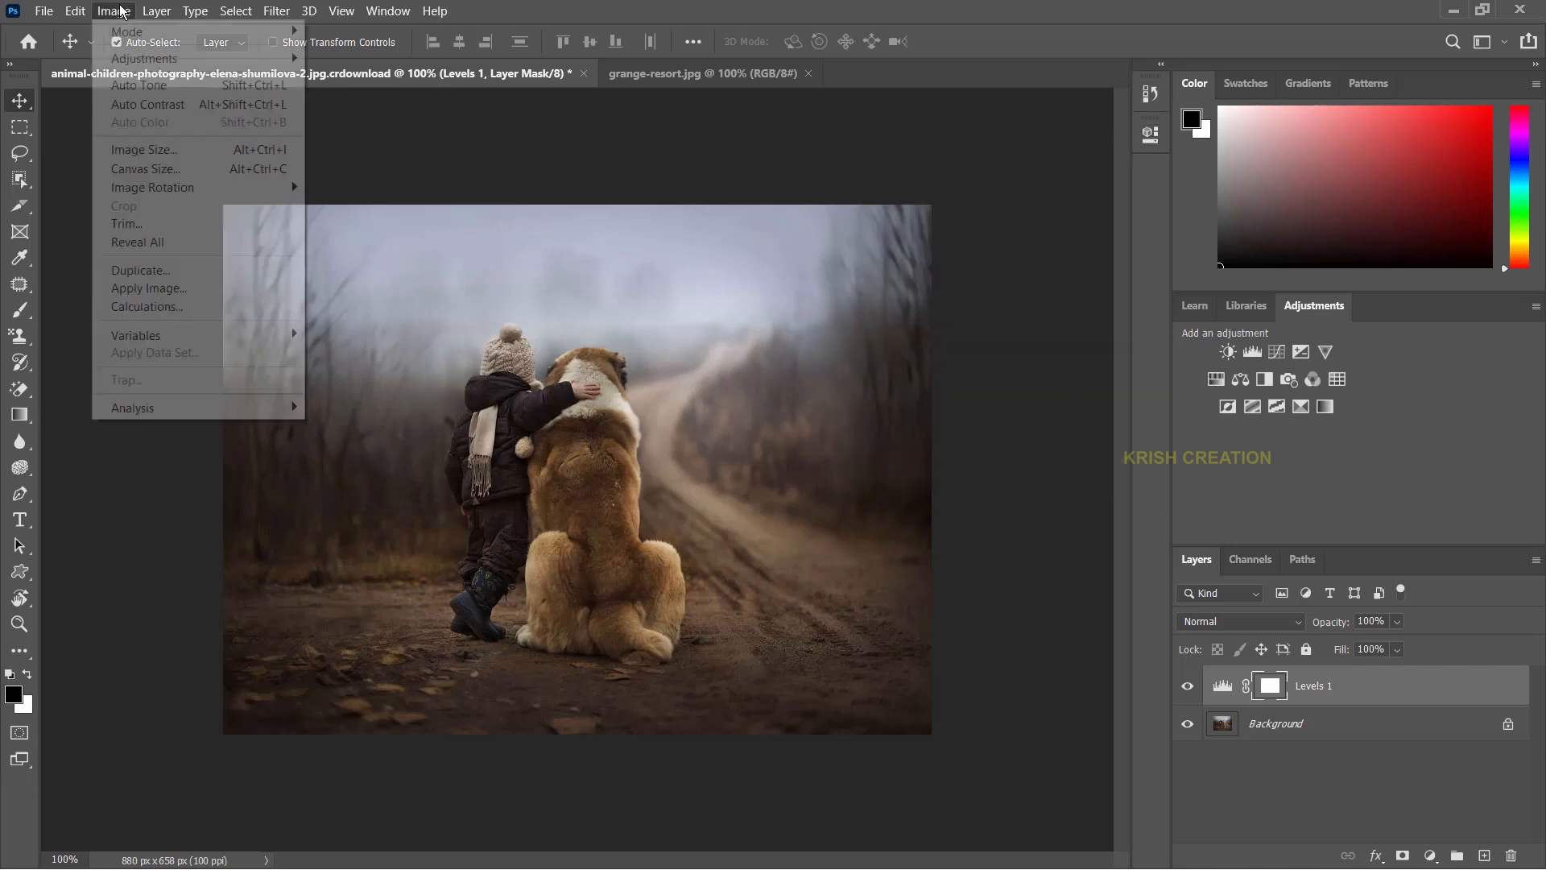
mouse_move(140, 66)
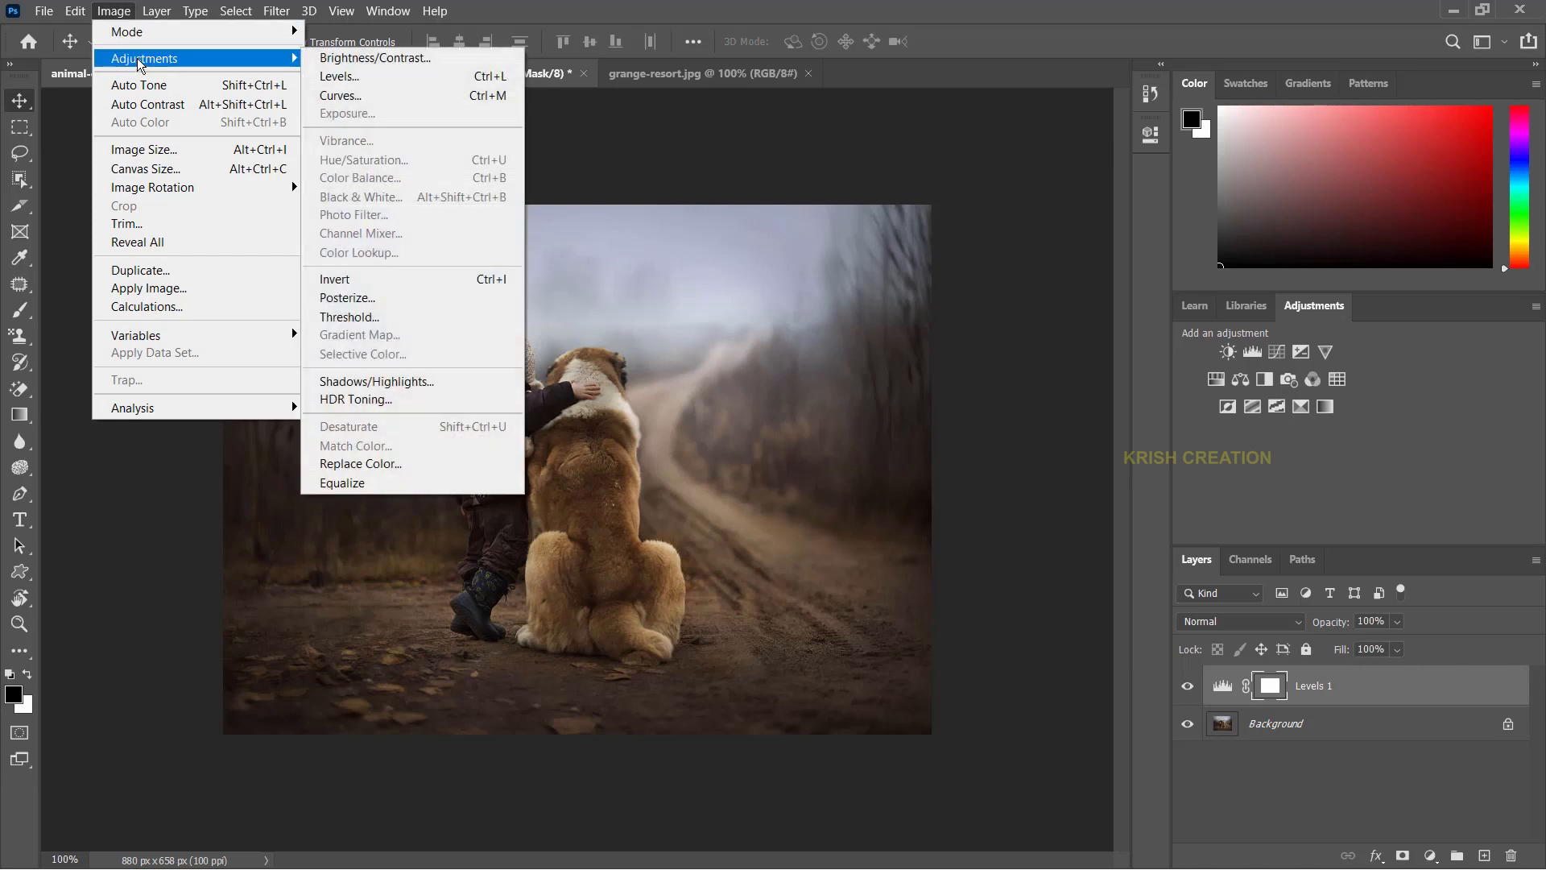
left_click(361, 75)
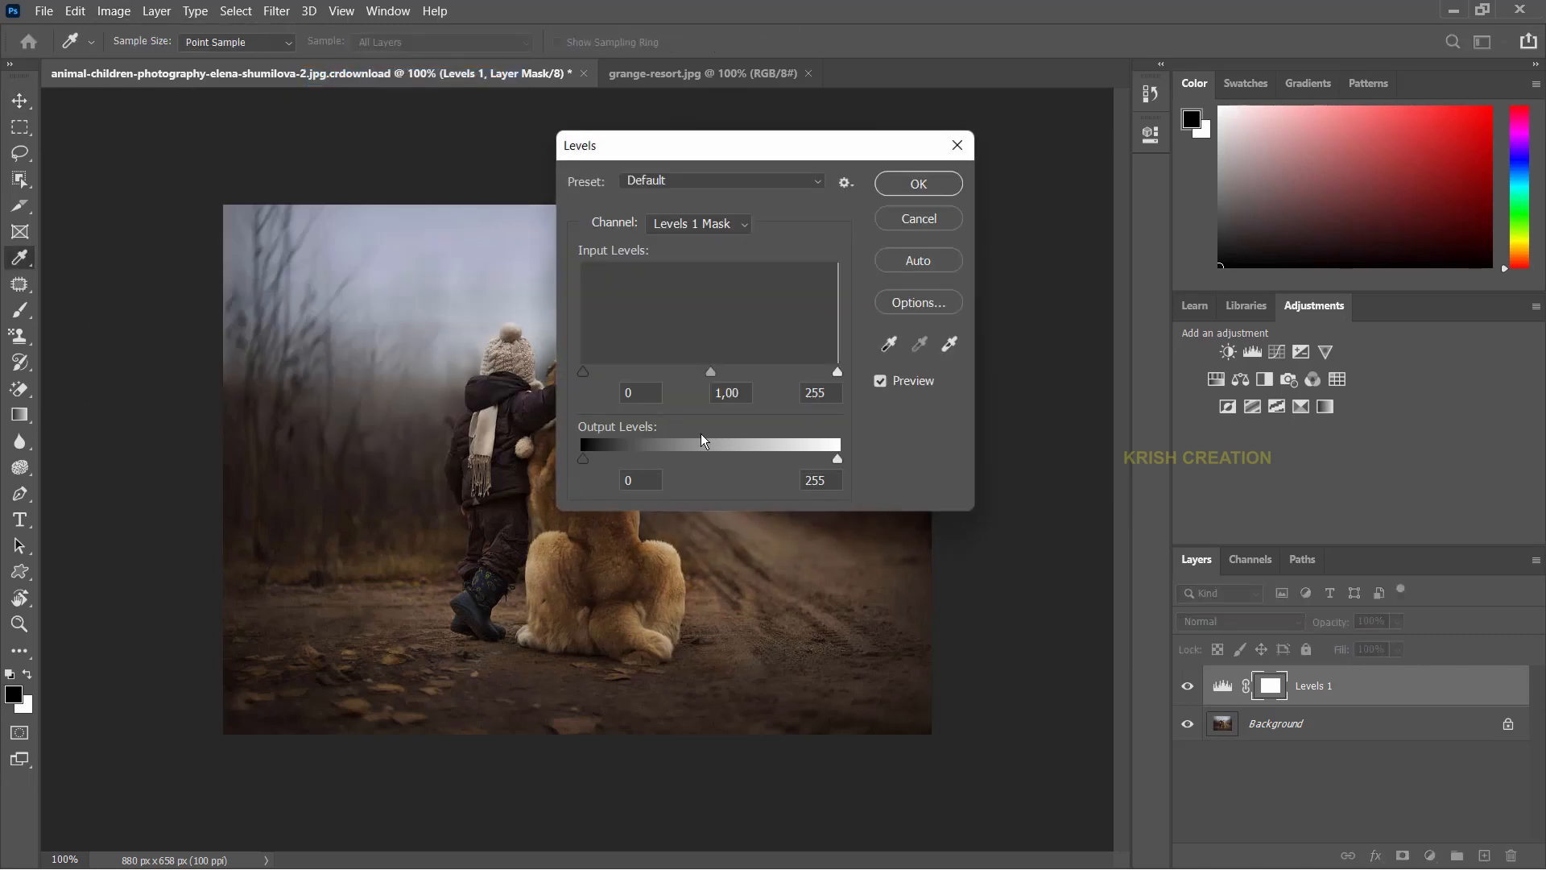
left_click(957, 145)
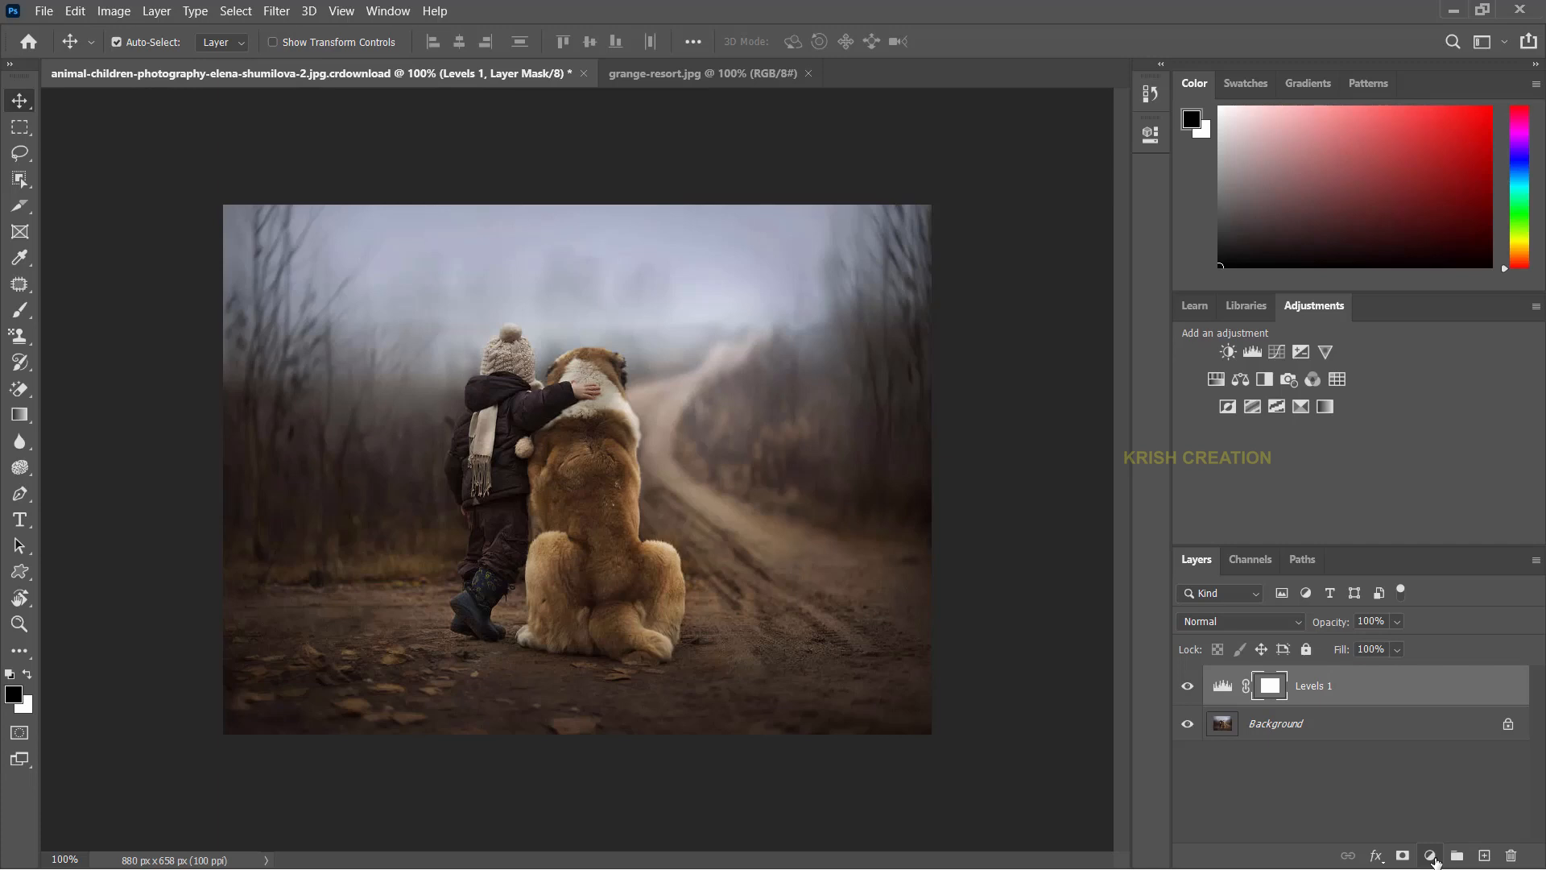
Try a second Levels adjustment layer, reviewing its preset and channel options before deleting it
left_click(1431, 856)
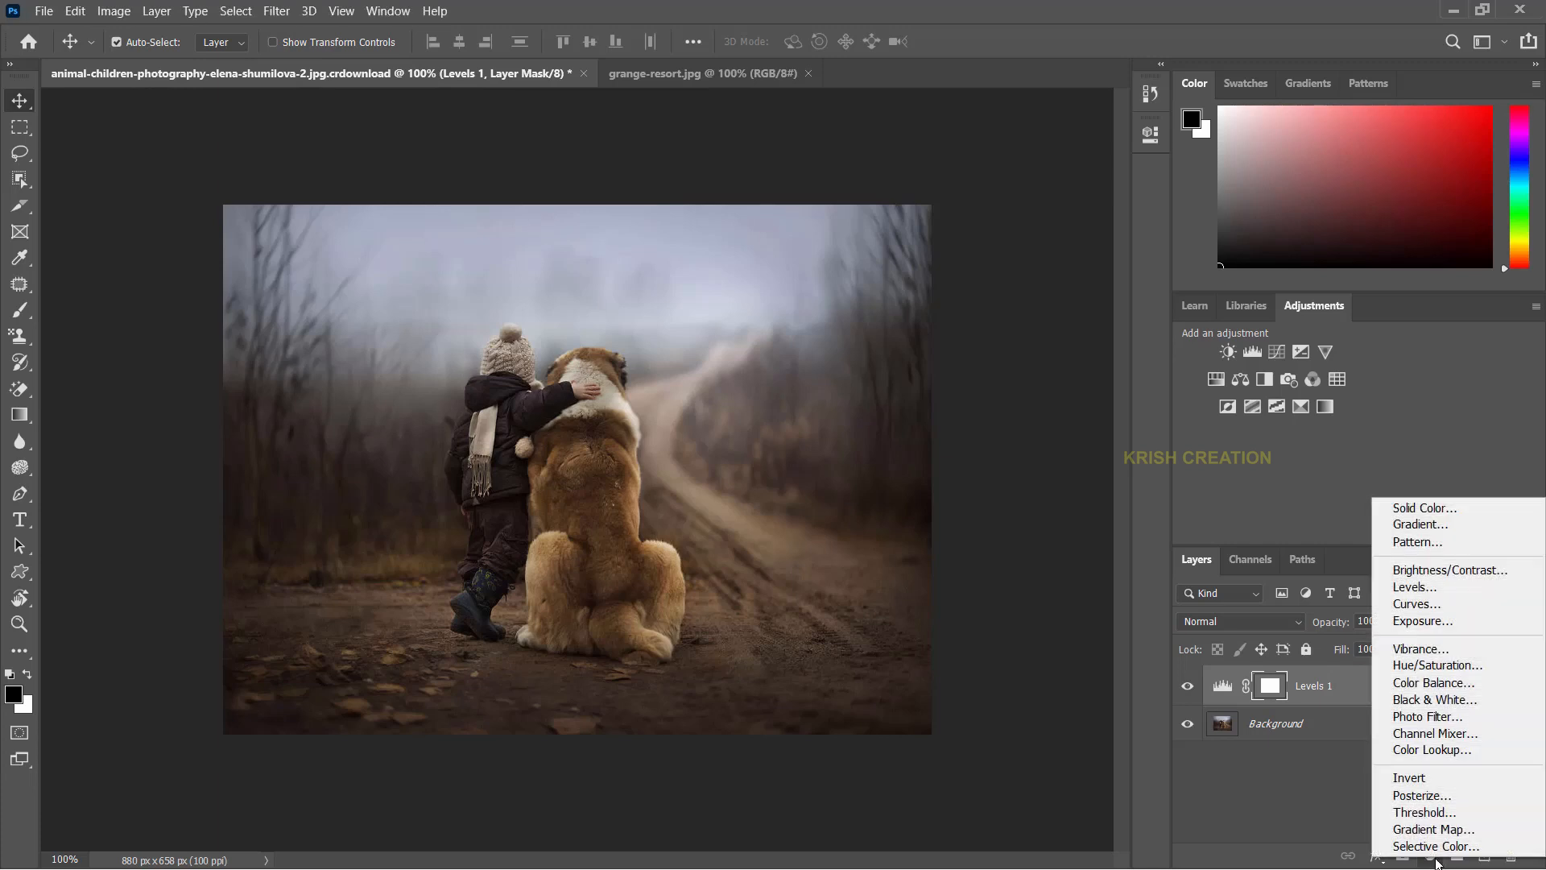
left_click(1445, 586)
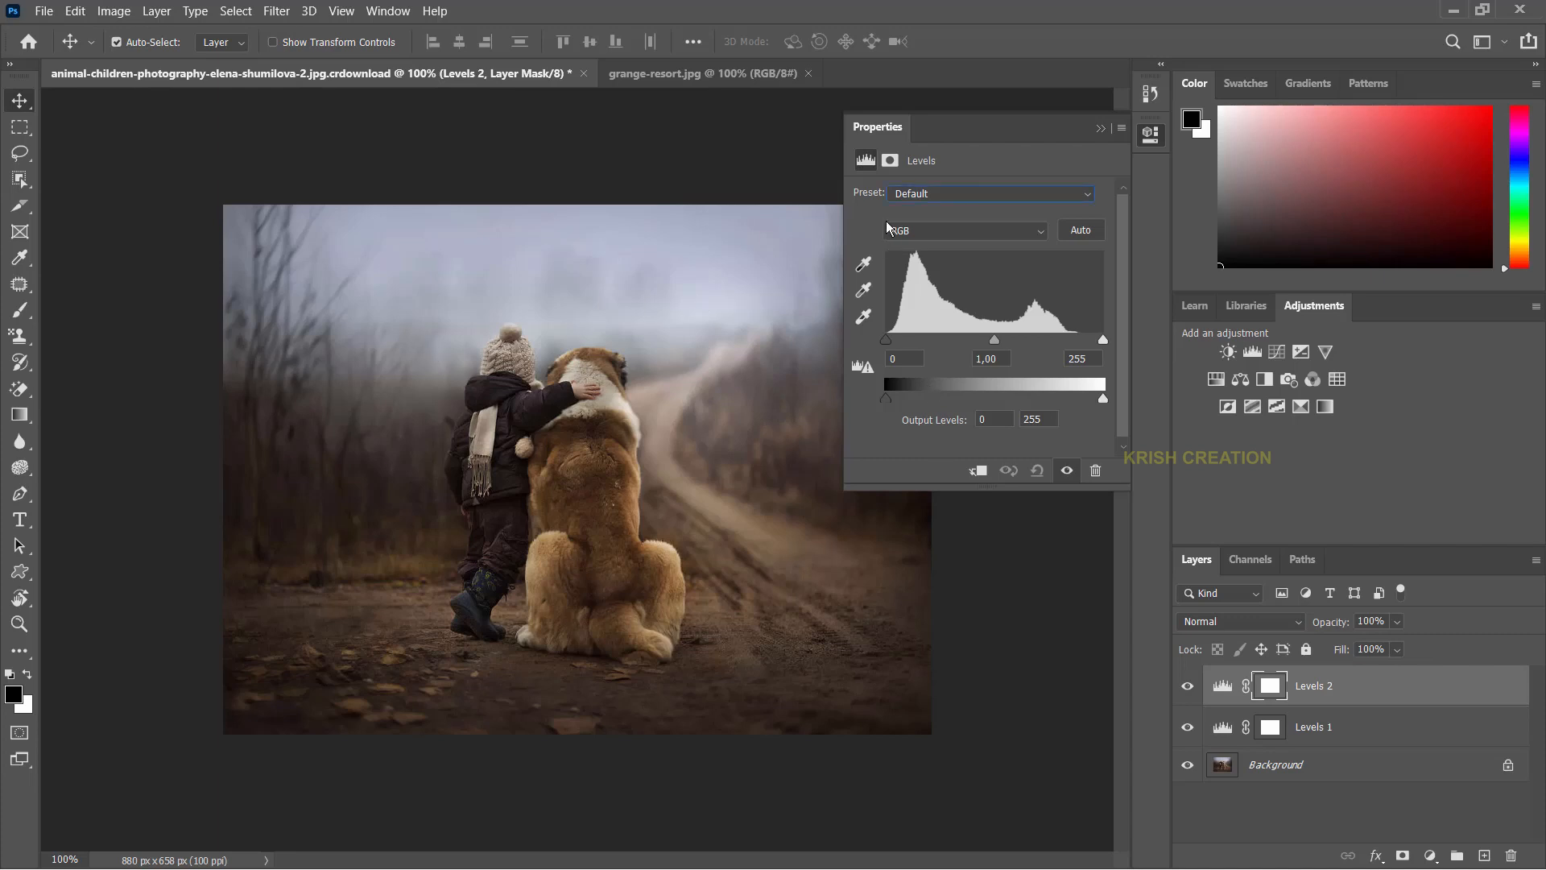
left_click(930, 194)
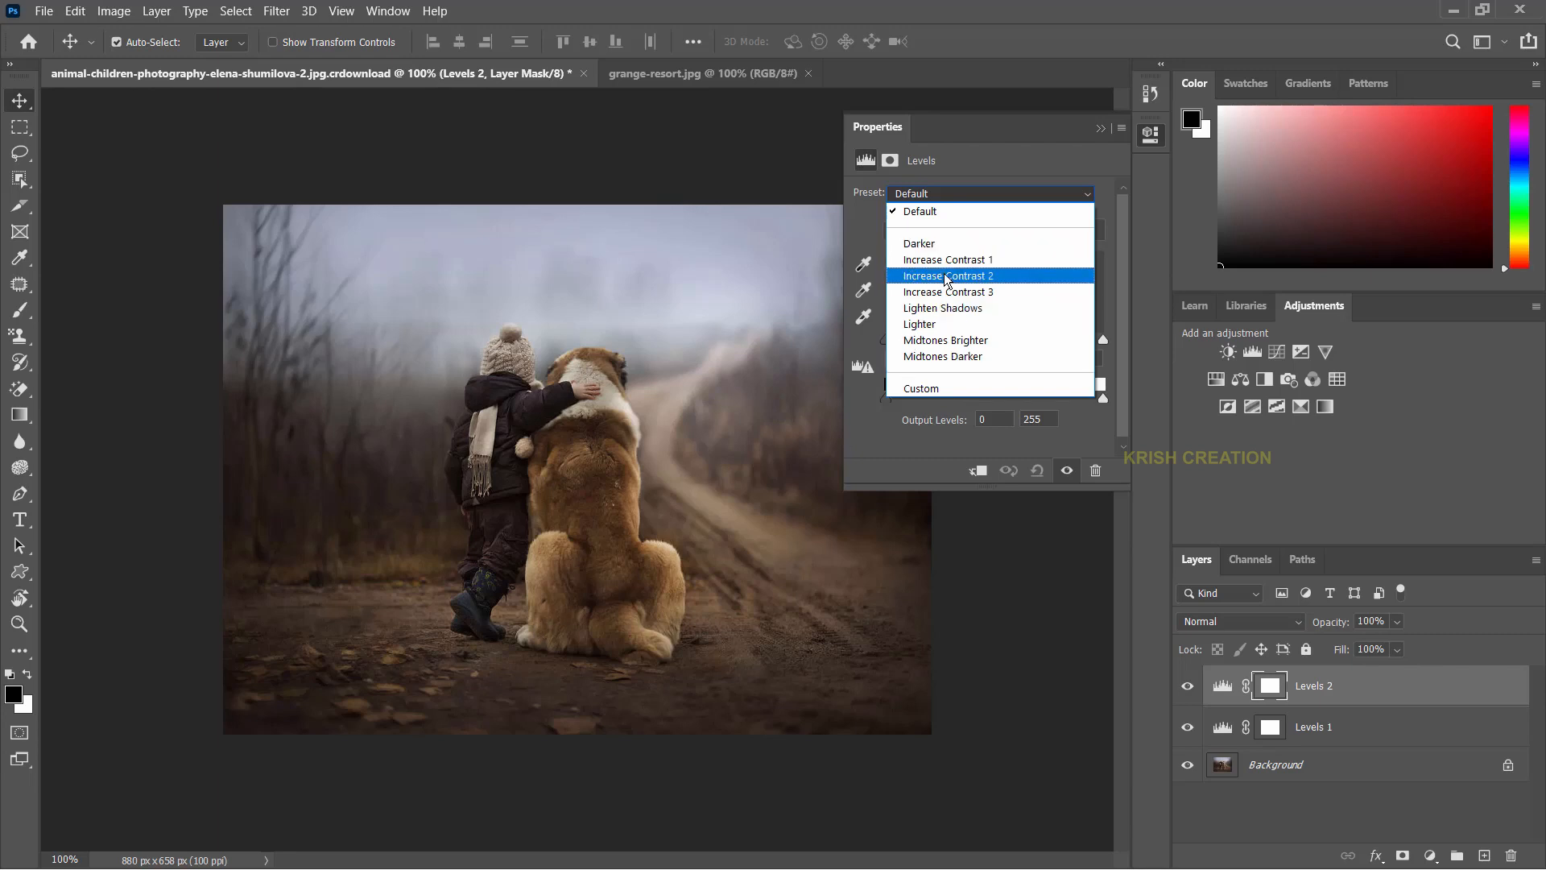
left_click(910, 214)
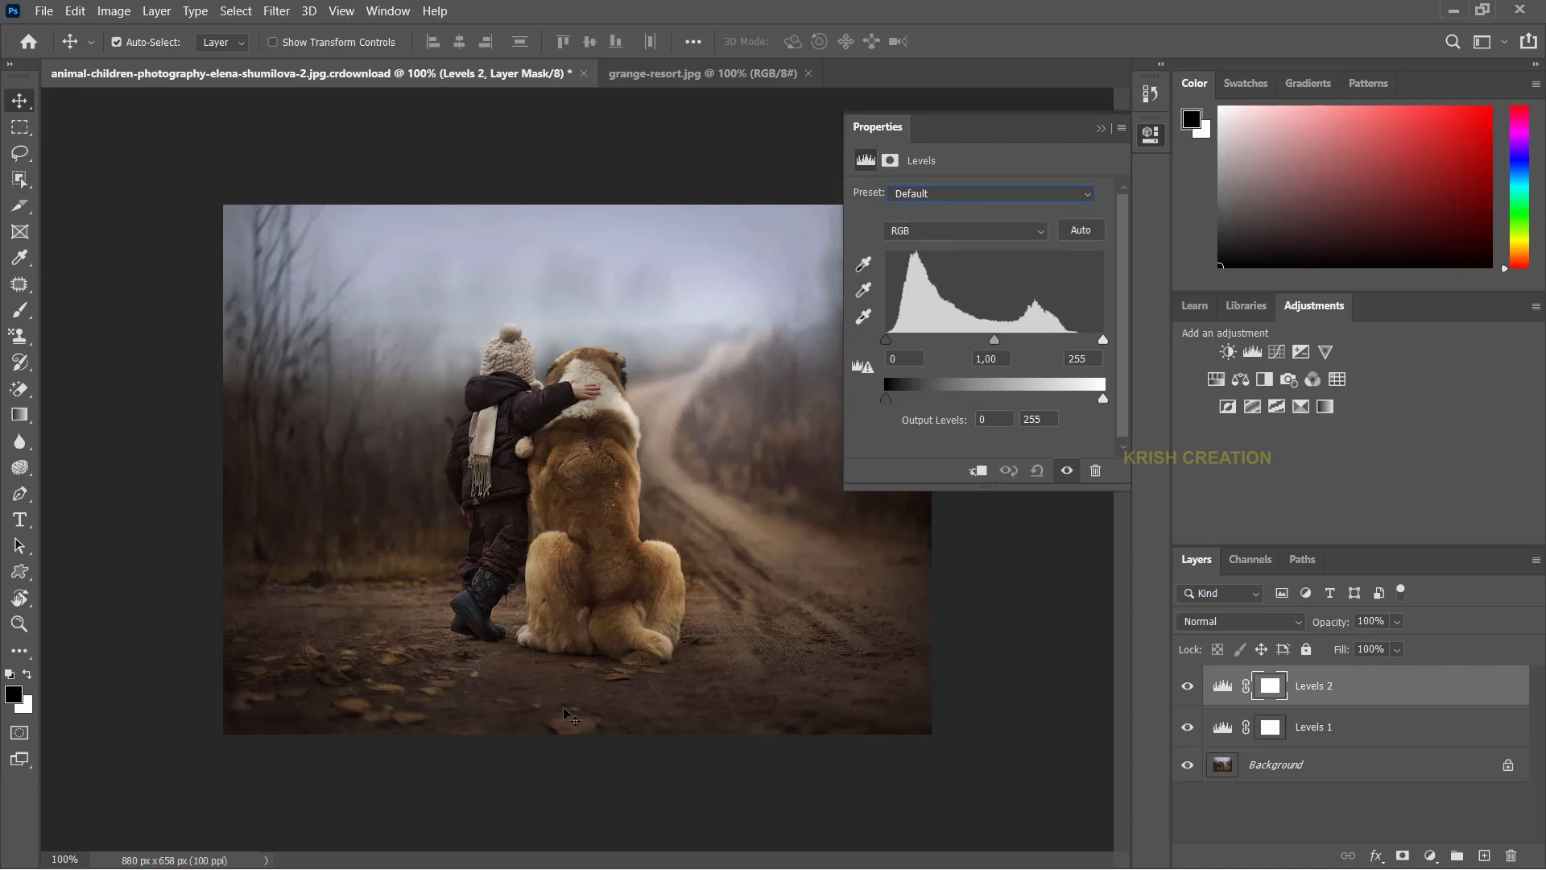
left_click(1038, 236)
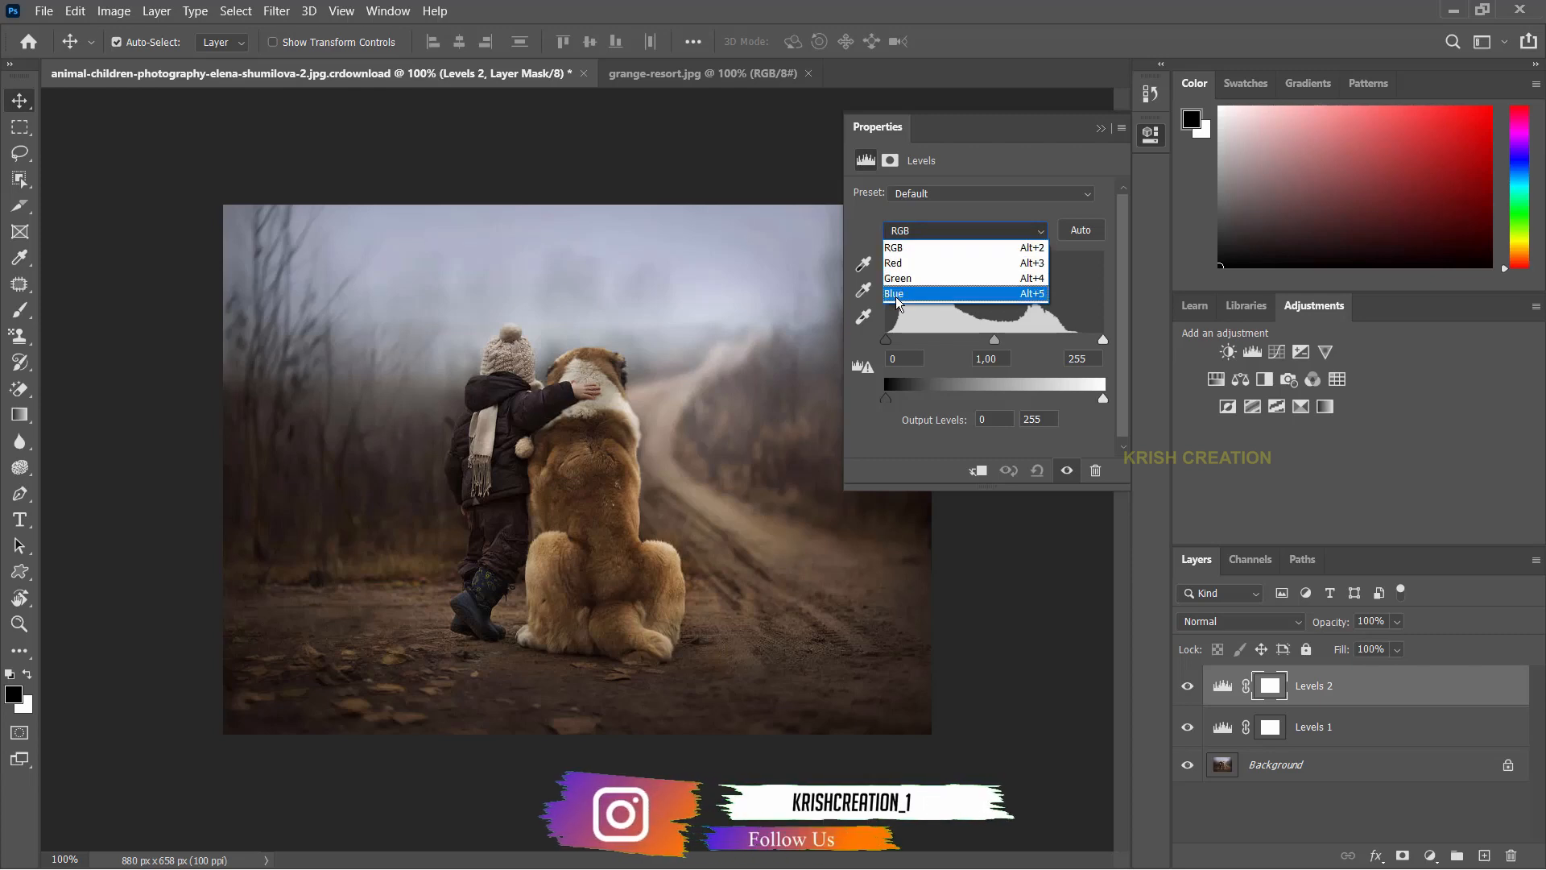
left_click(1075, 252)
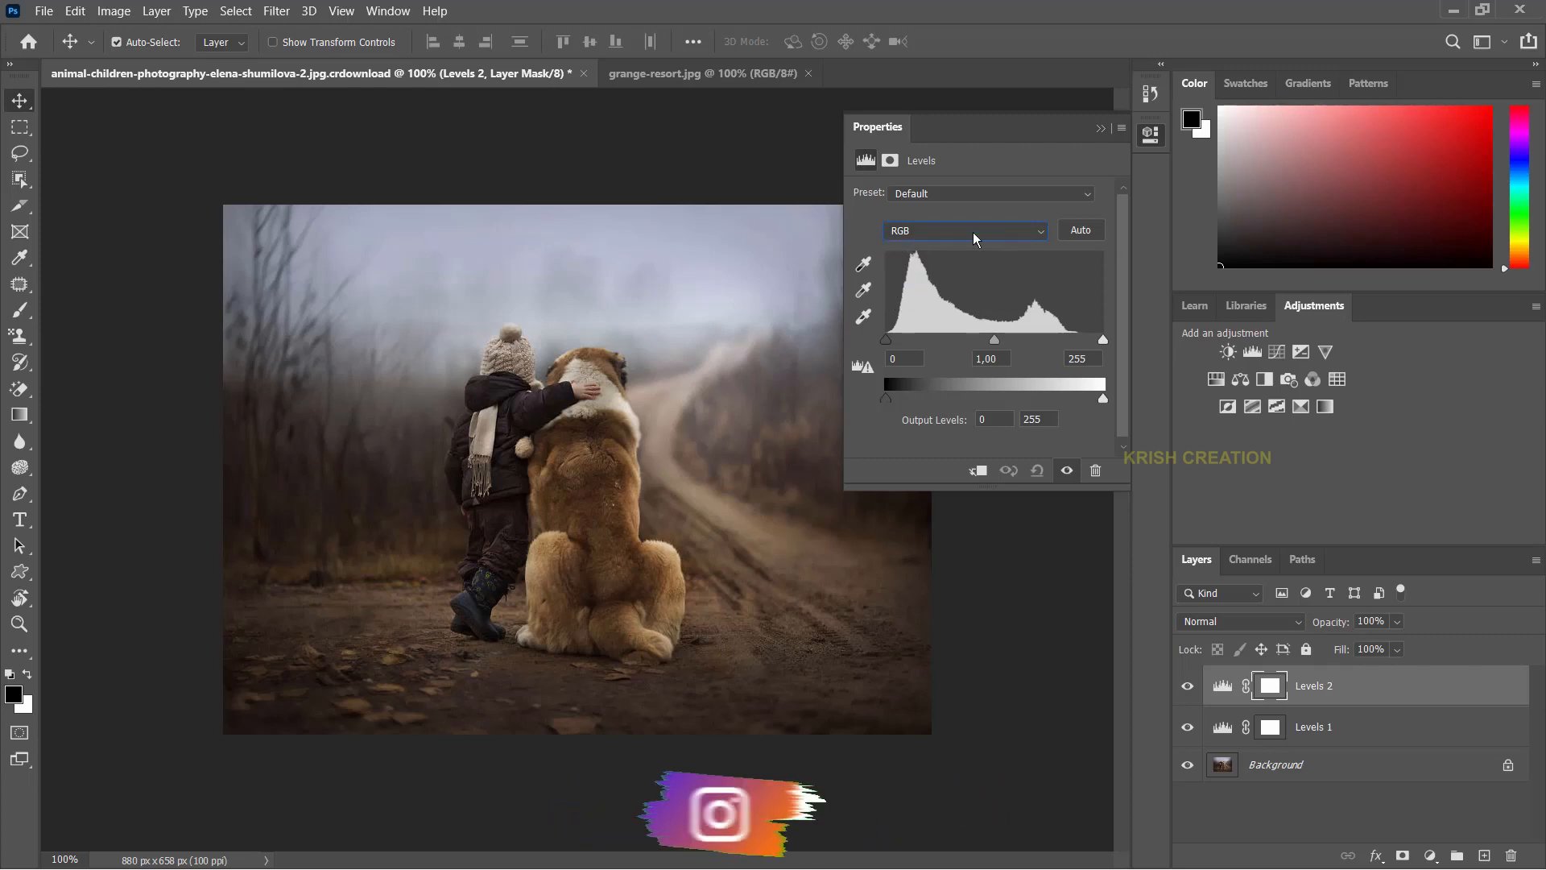
key("Delete")
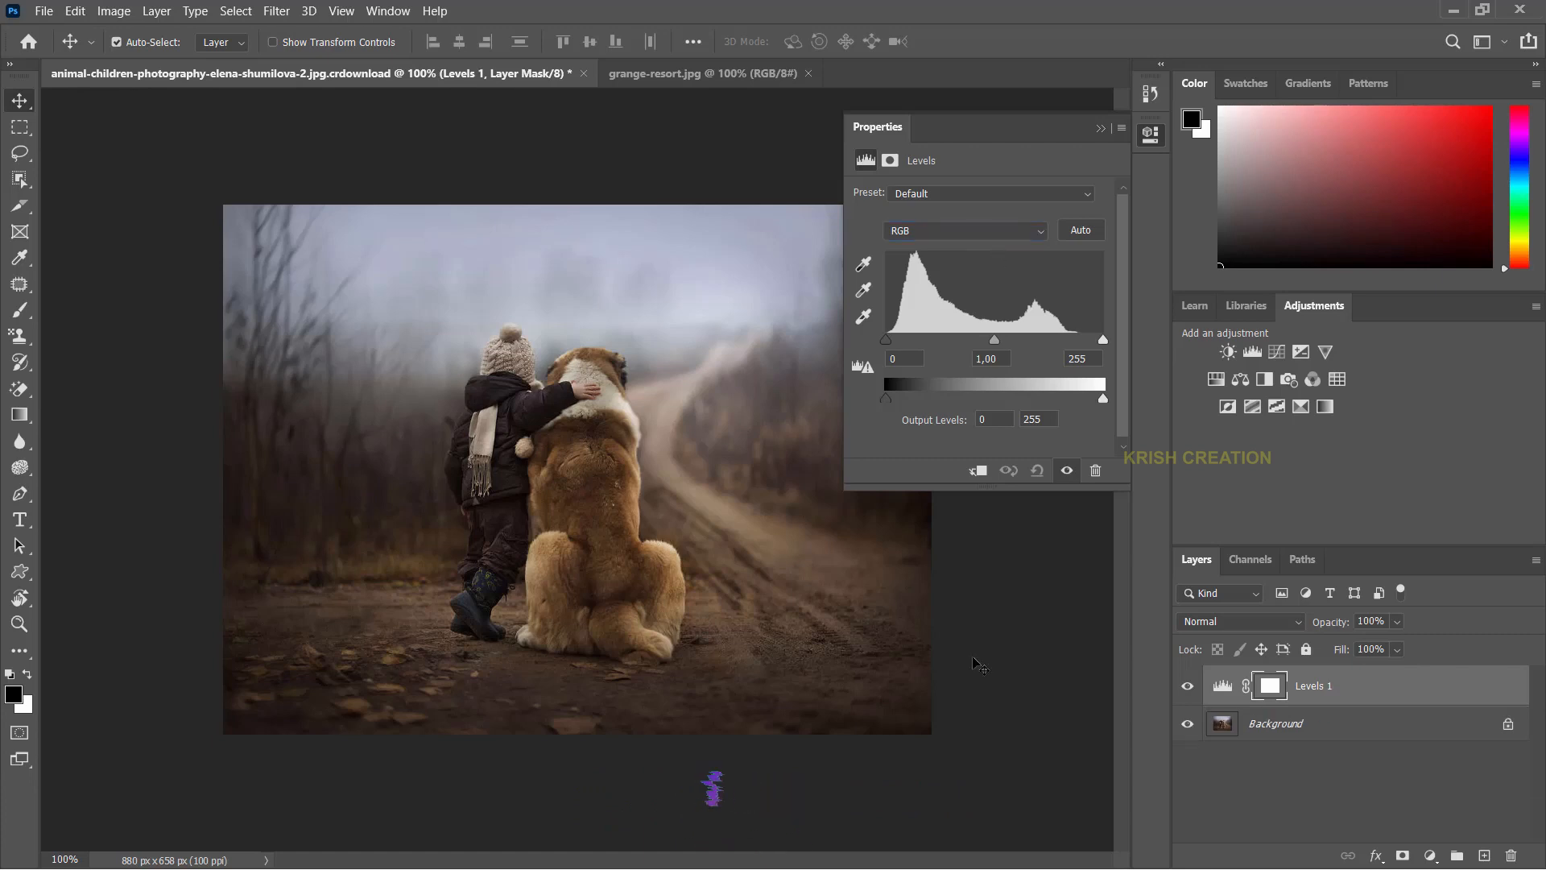
Apply automatic levels and try the black, gray and white point eyedroppers on the child's jacket, scarf and the background
left_click(1080, 232)
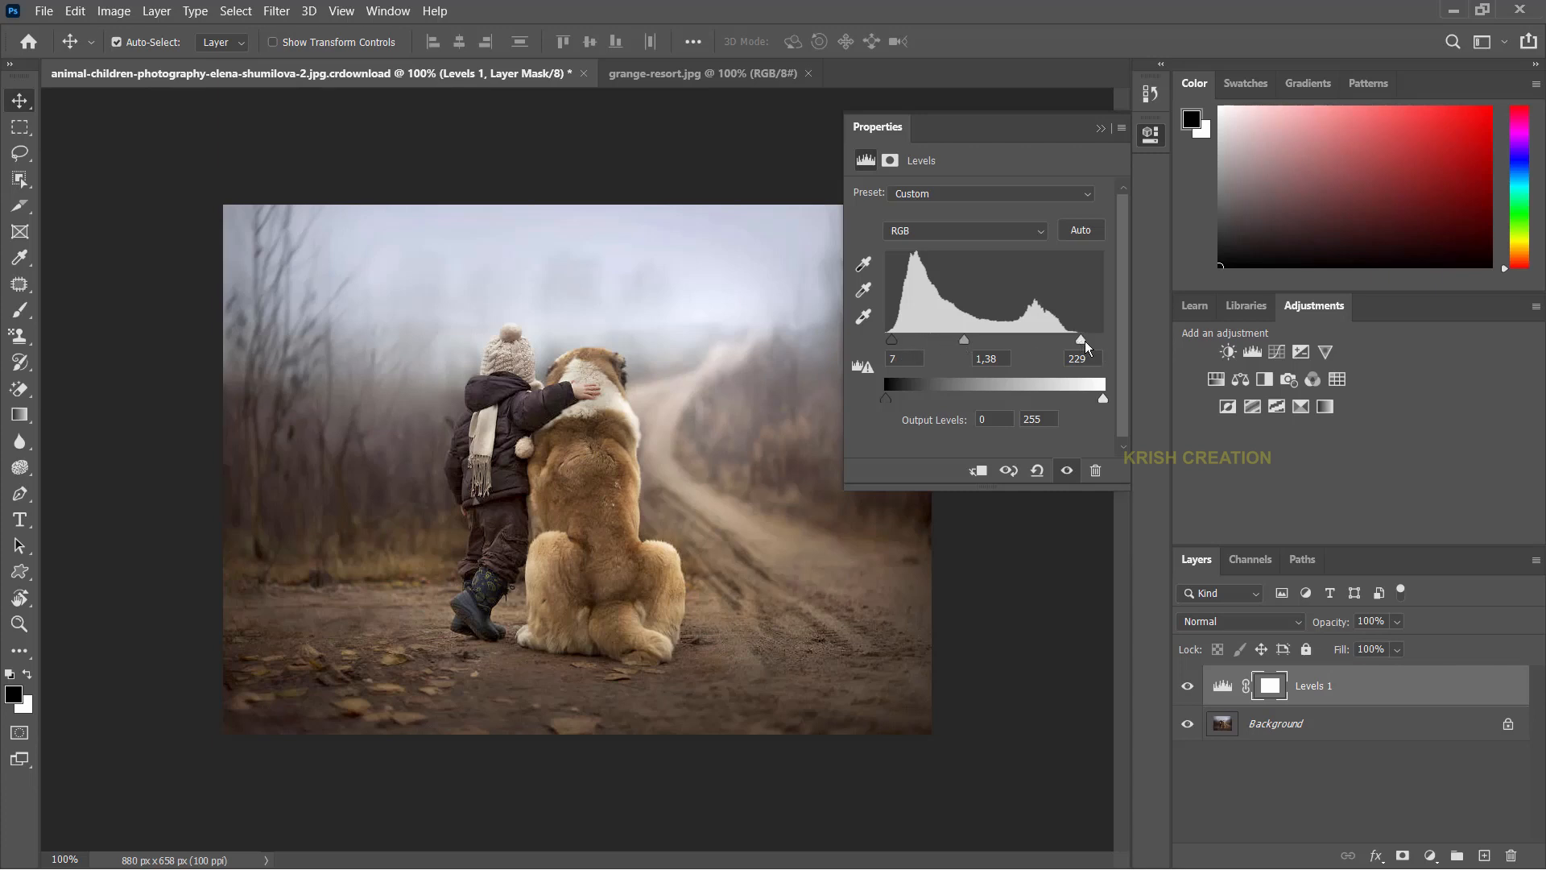
left_click(865, 268)
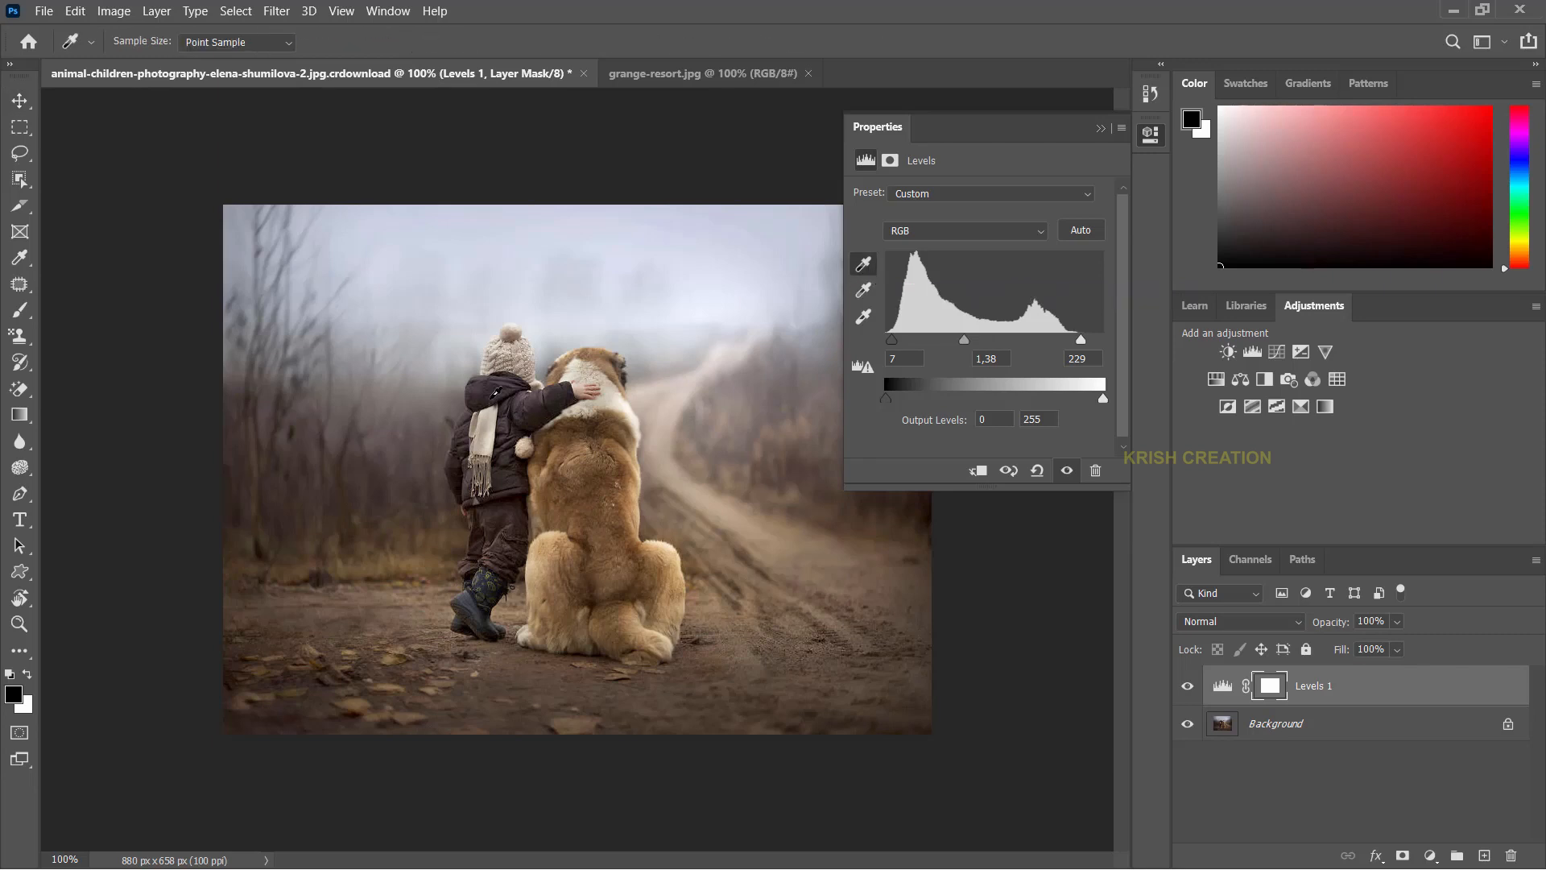
left_click(493, 392)
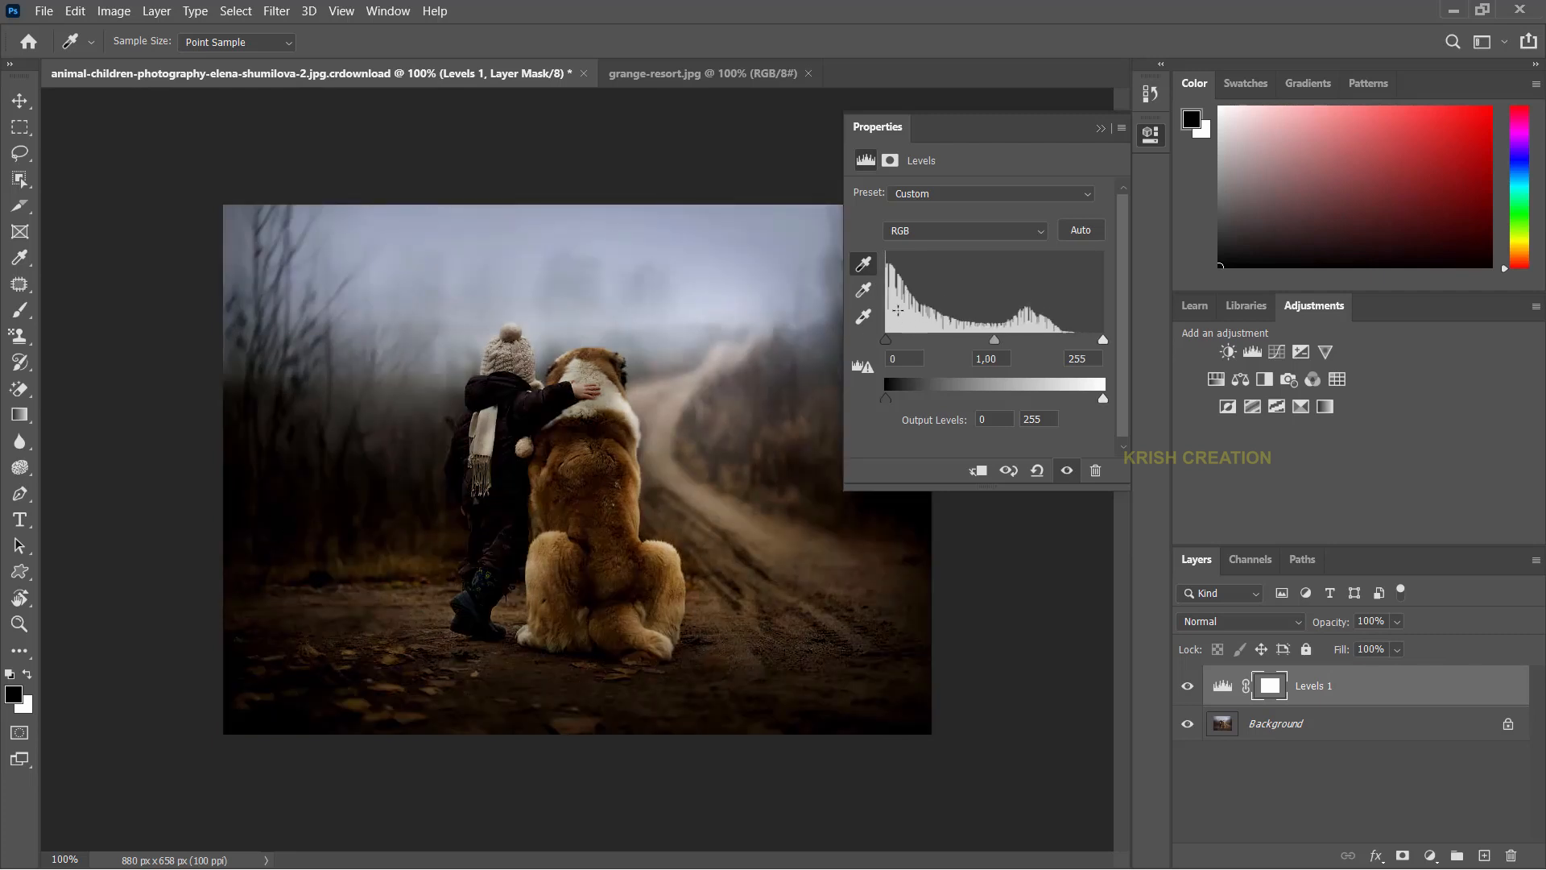
left_click(866, 293)
left_click(491, 412)
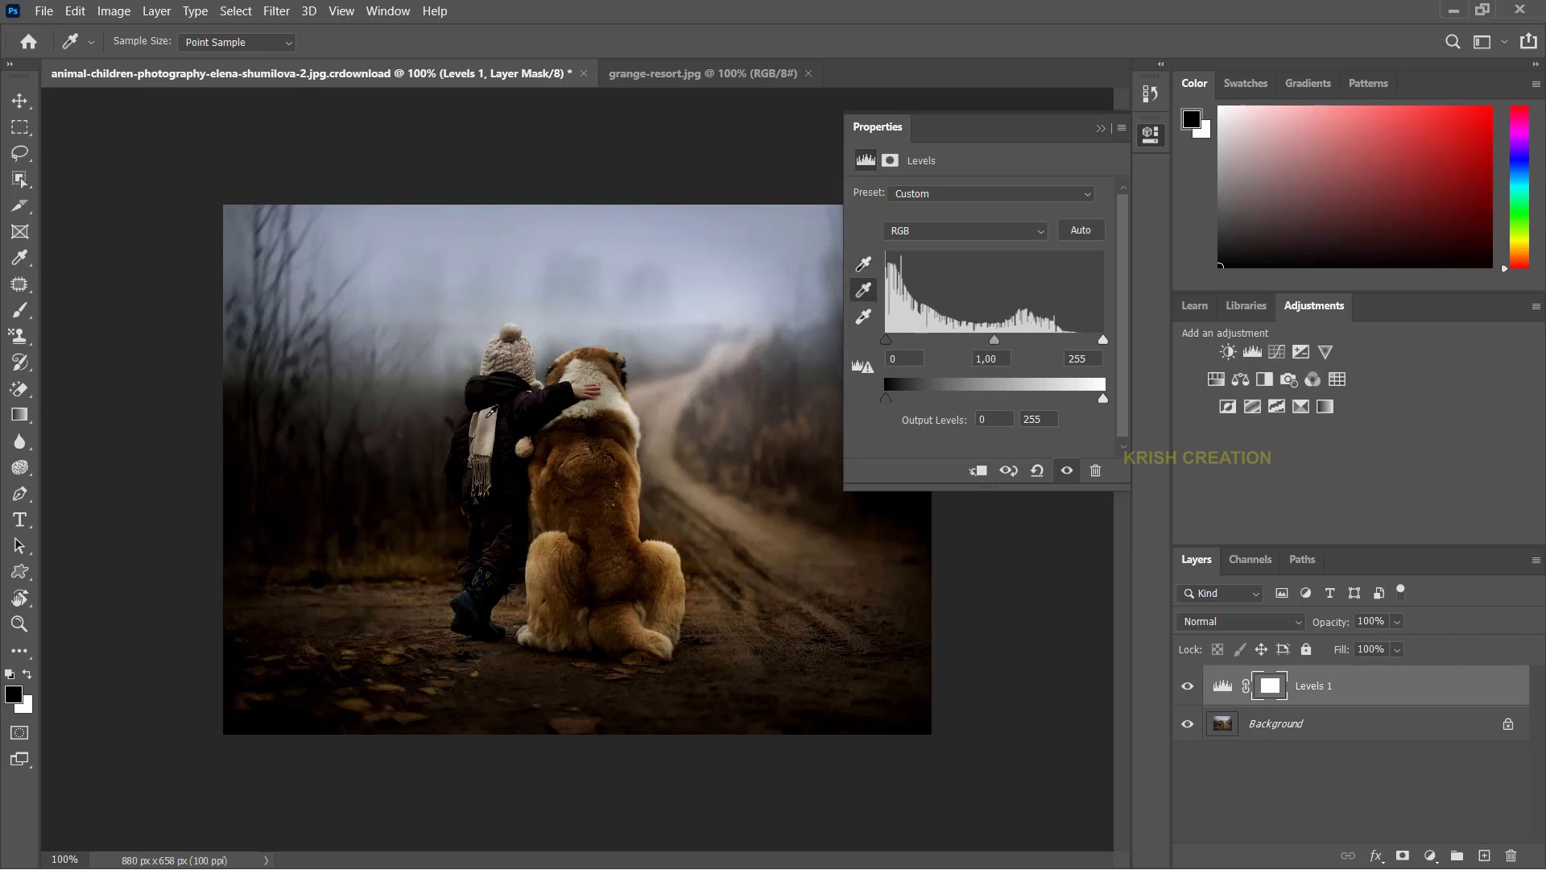
left_click(439, 358)
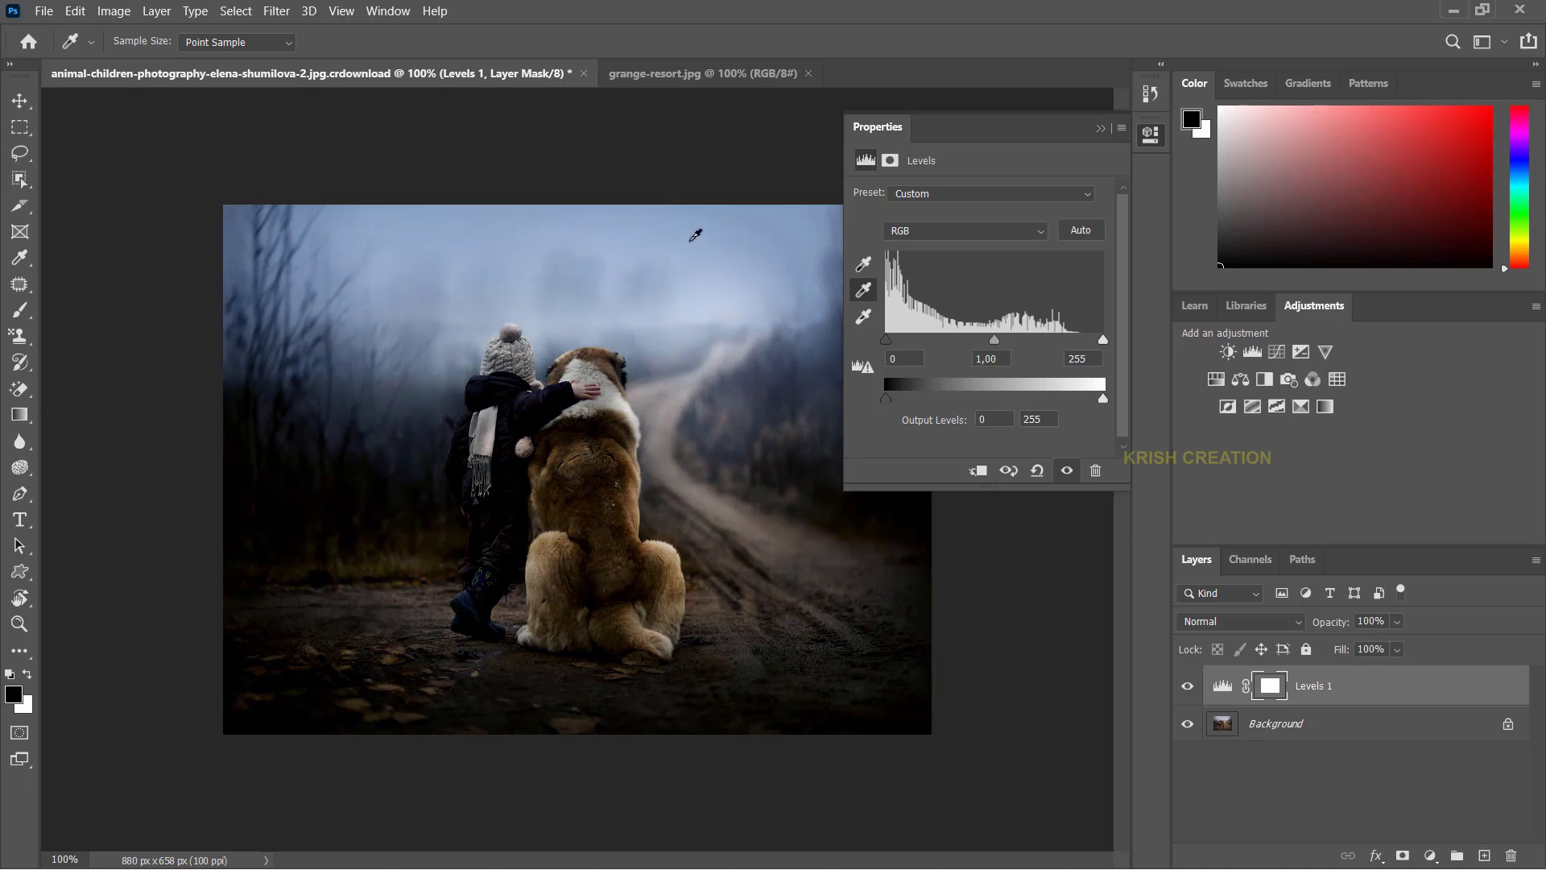
left_click(864, 316)
left_click(491, 433)
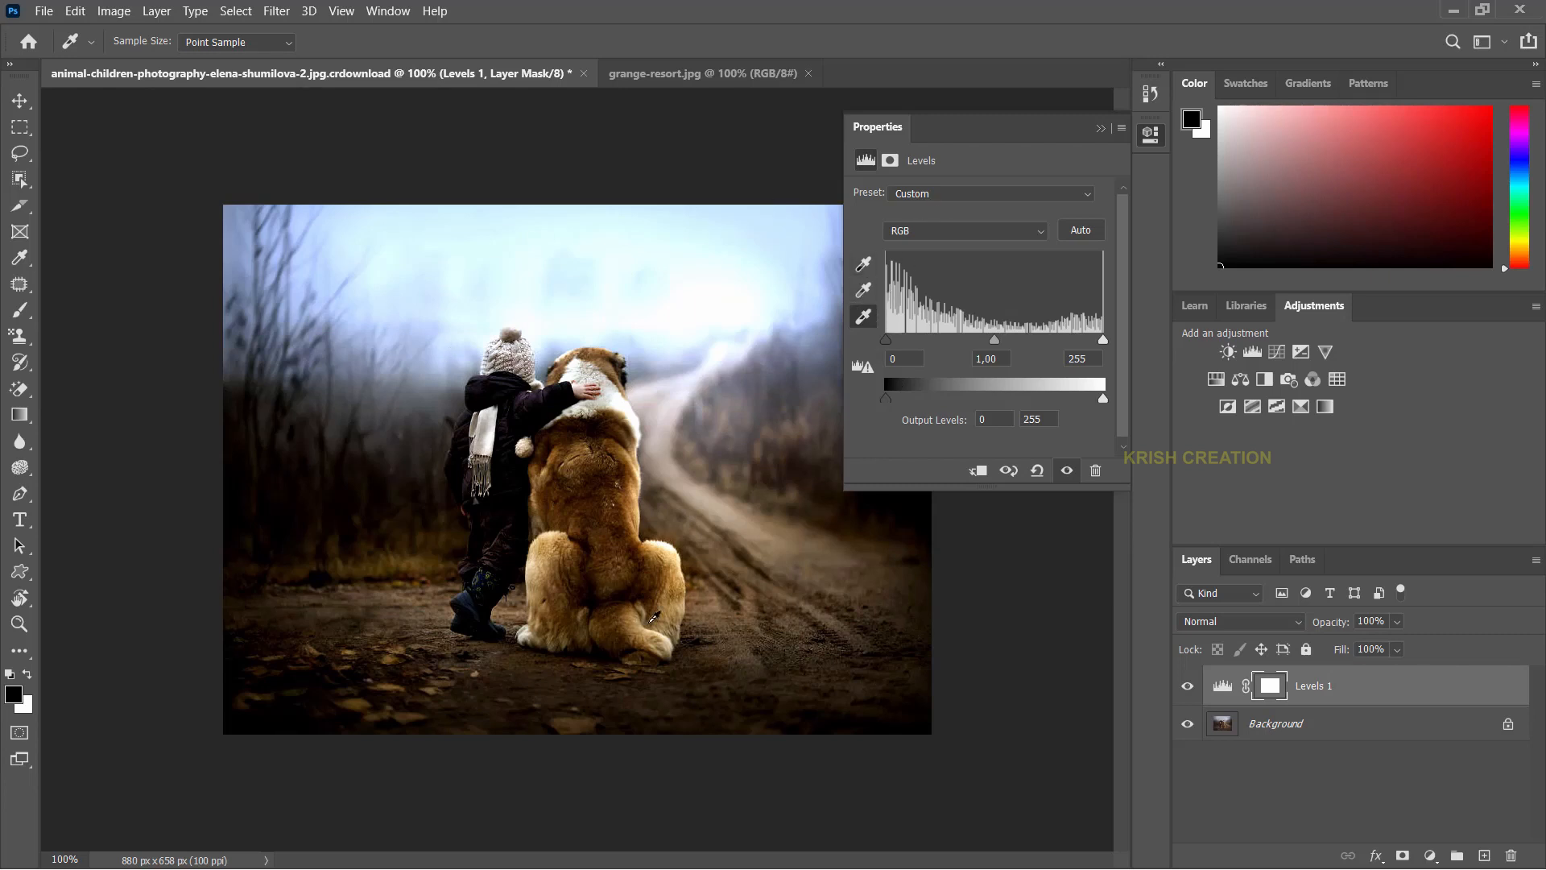
Reapply automatic levels and compare the photo with the Levels layer hidden and shown
left_click(1073, 229)
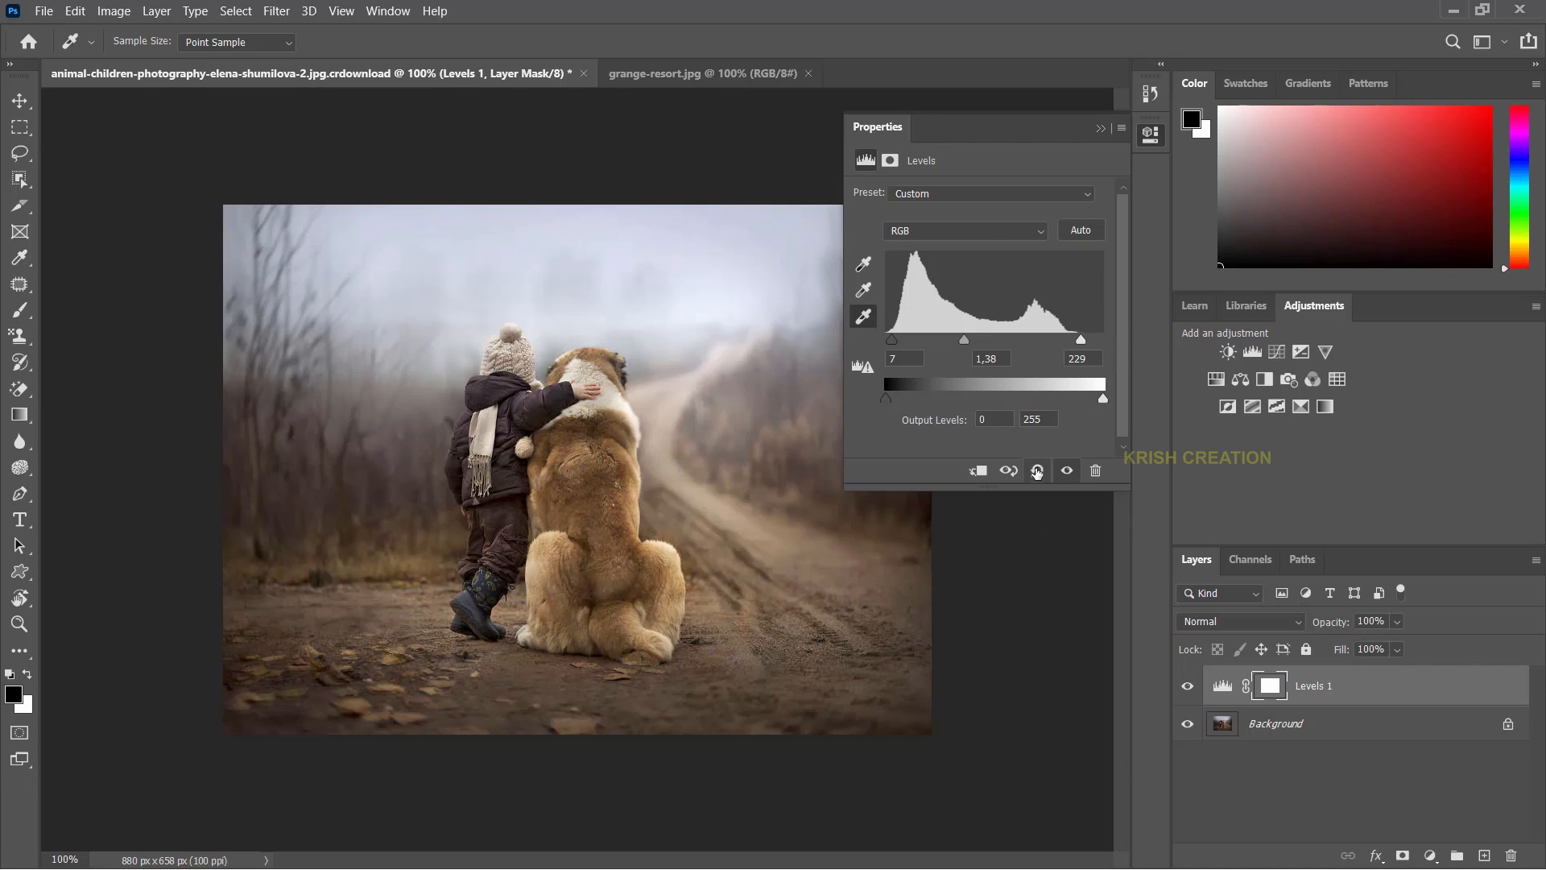
left_click(1037, 472)
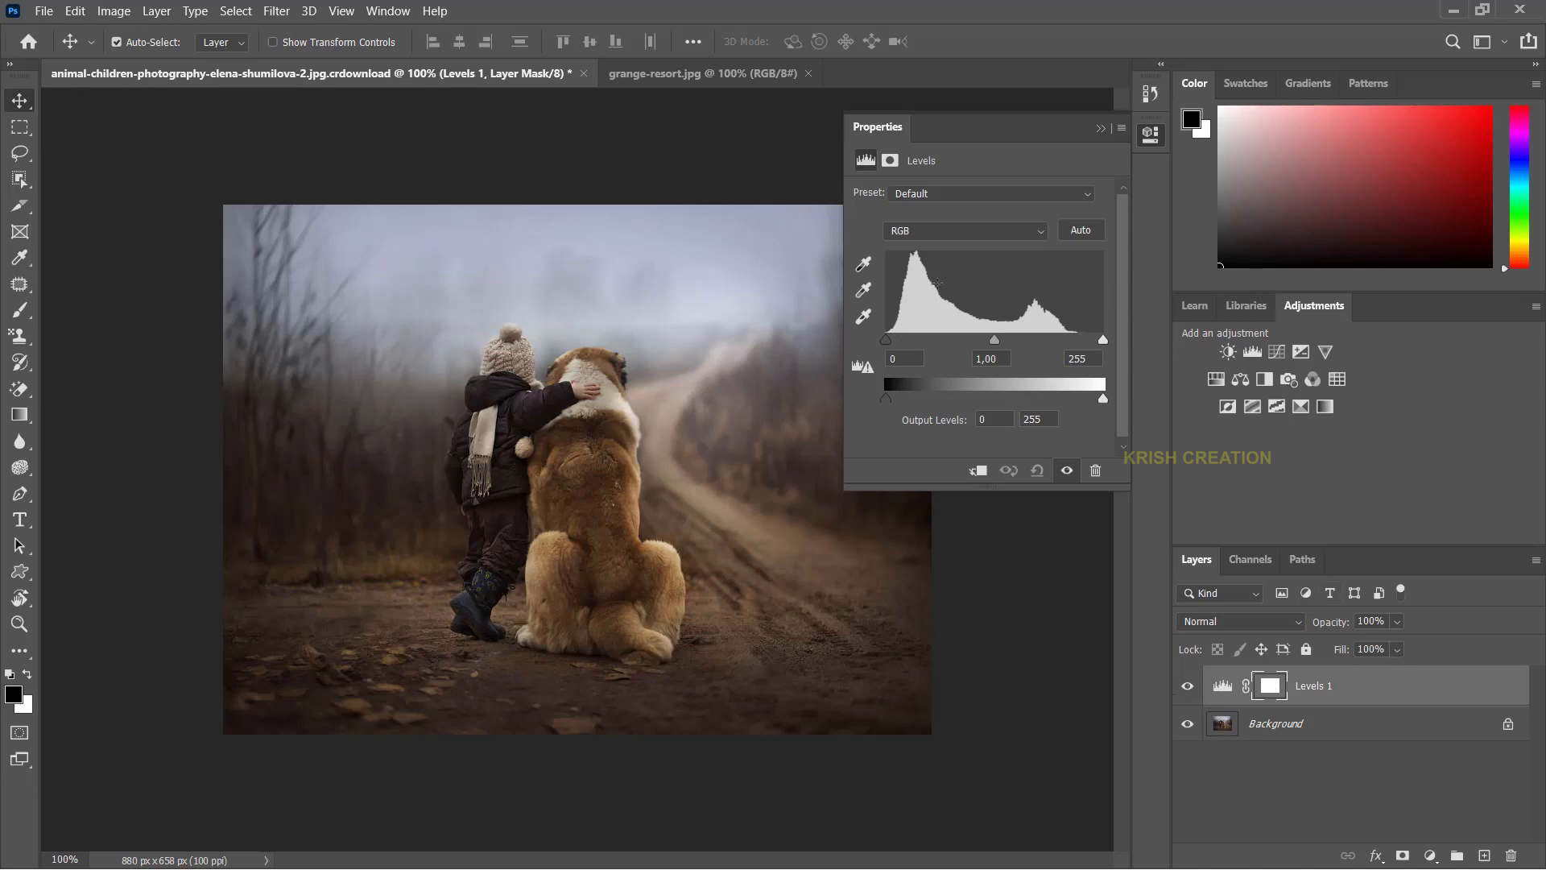
left_click(1080, 230)
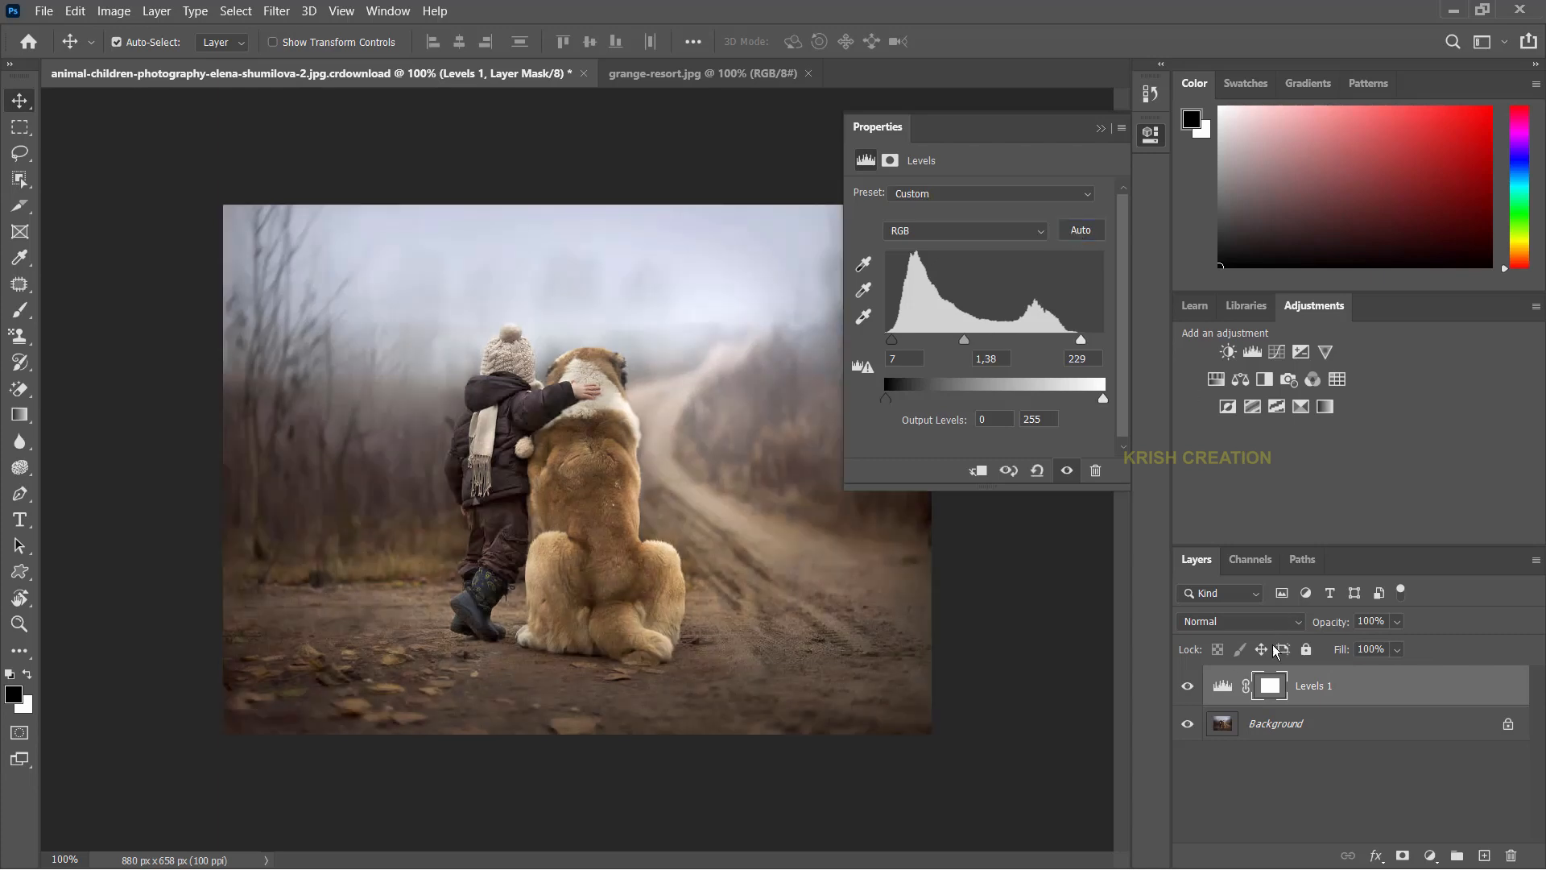
left_click(1187, 686)
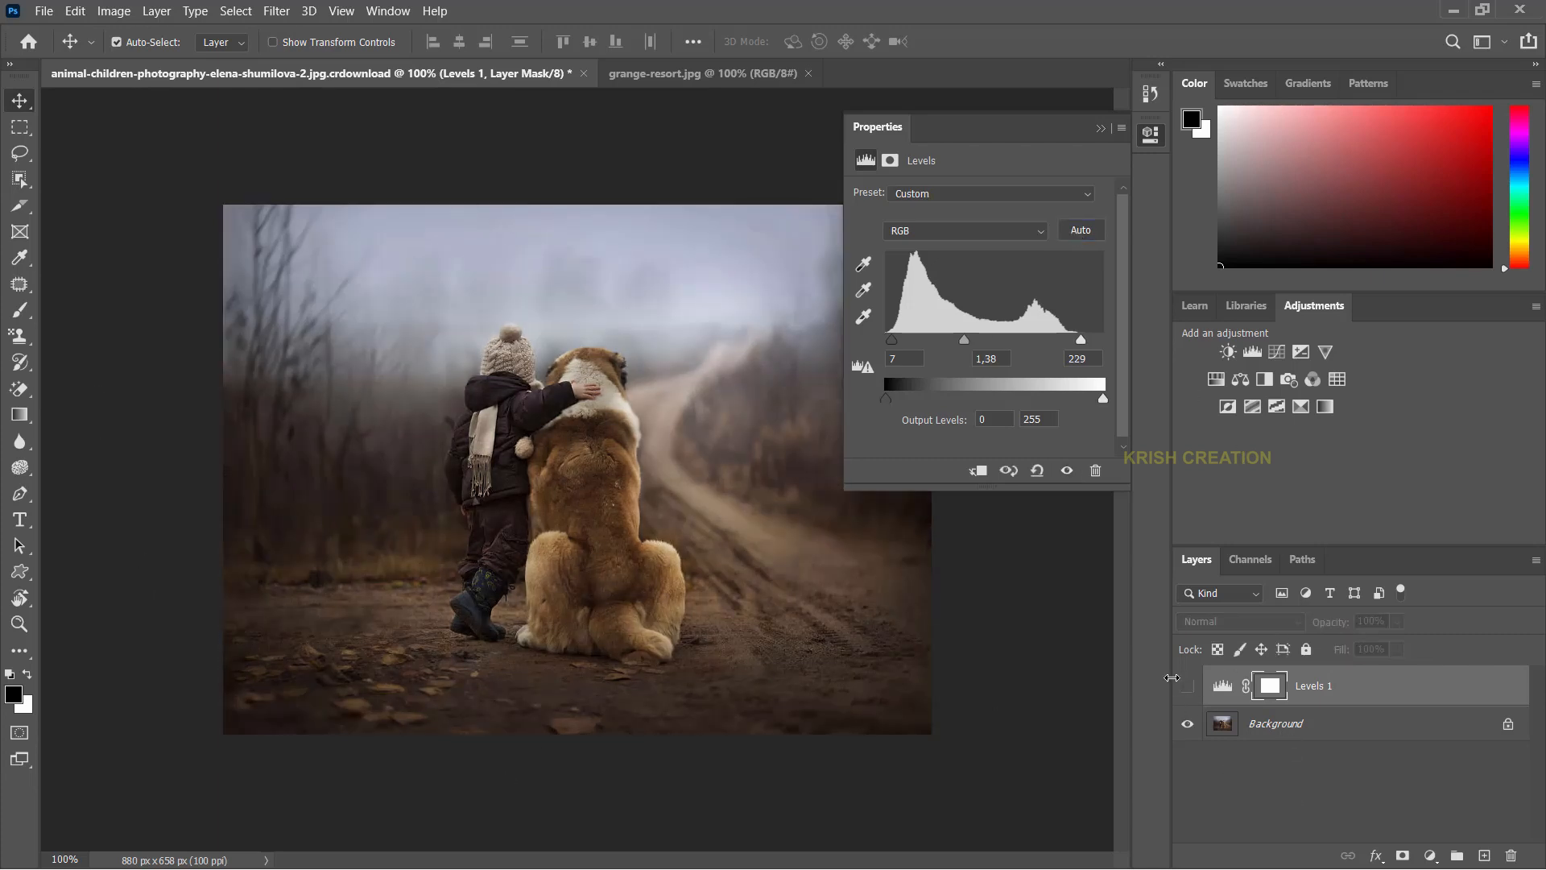
left_click(1187, 685)
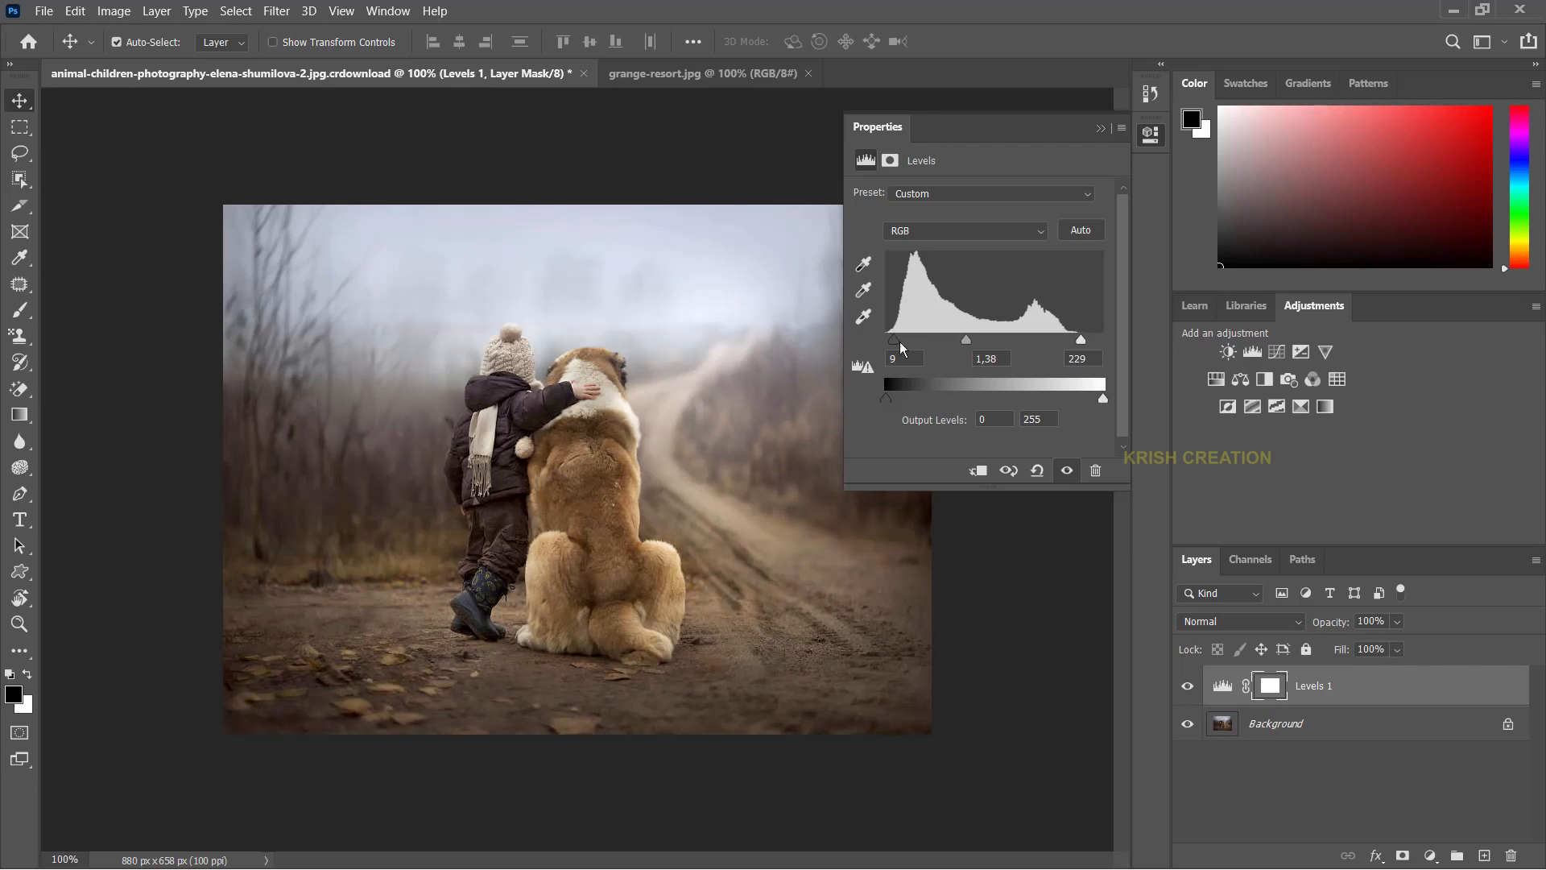
Set the shadow input level to 4, and reset the Levels adjustment to its defaults
mouse_move(900, 348)
left_mouse_down()
mouse_move(1016, 348)
mouse_move(891, 345)
left_mouse_up()
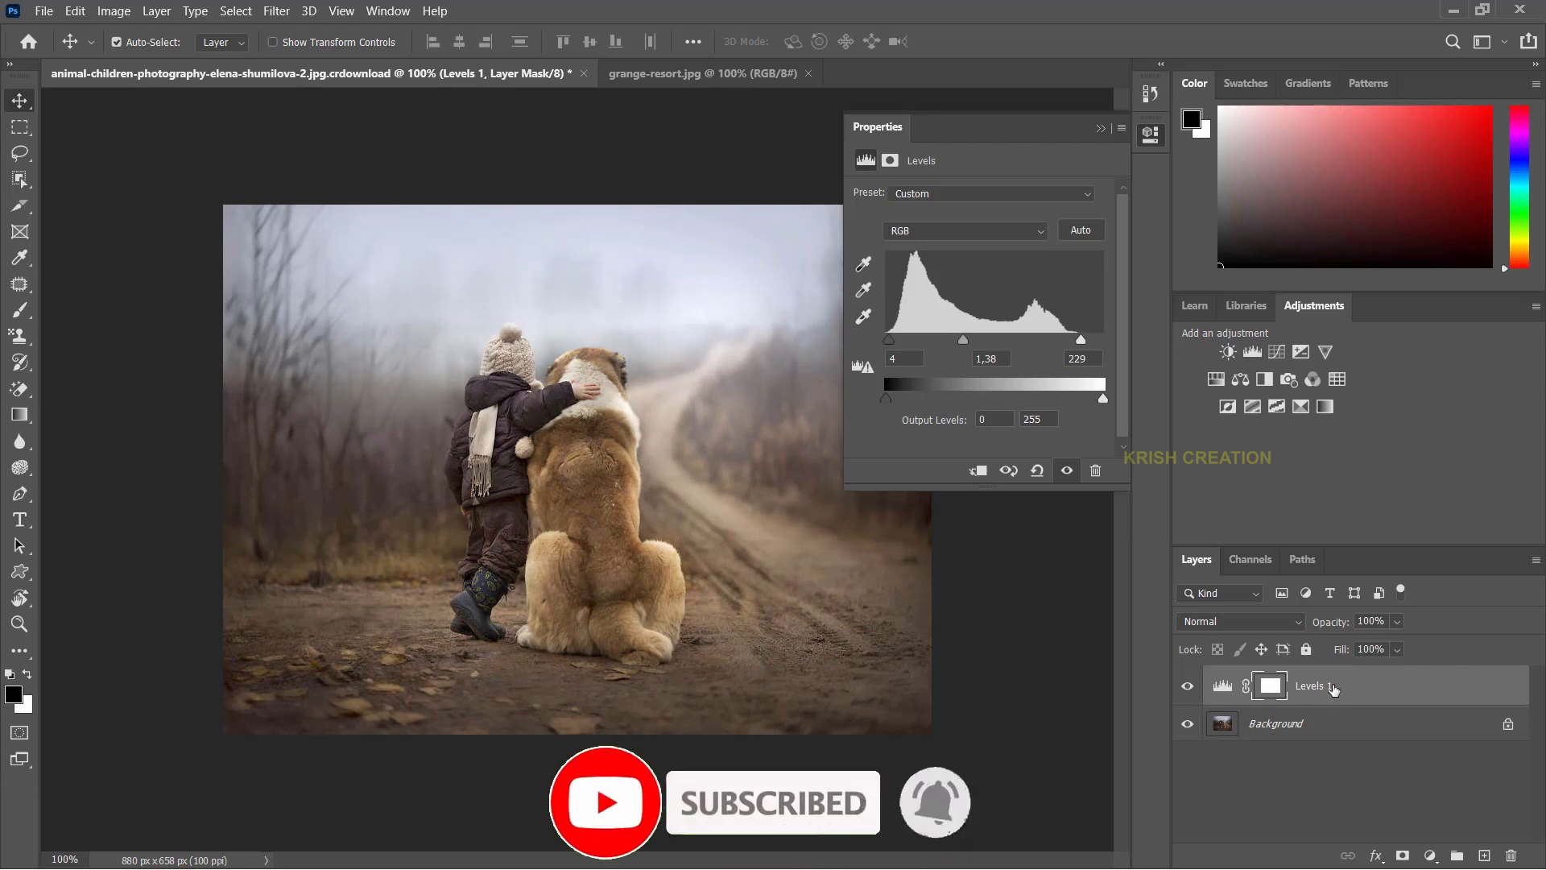
left_click(1223, 685)
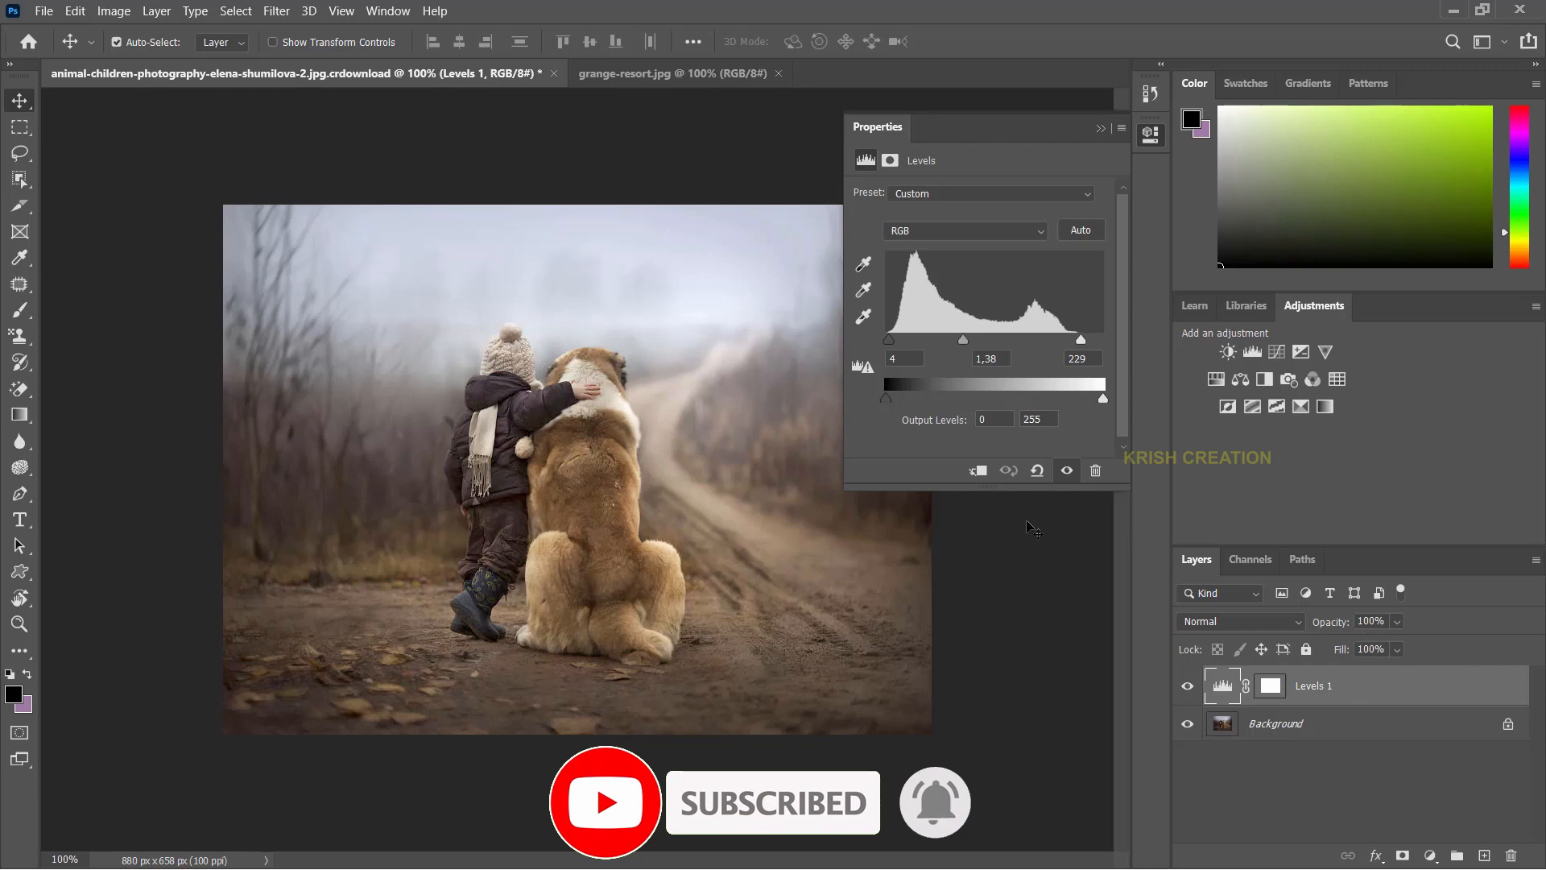
left_click(1037, 471)
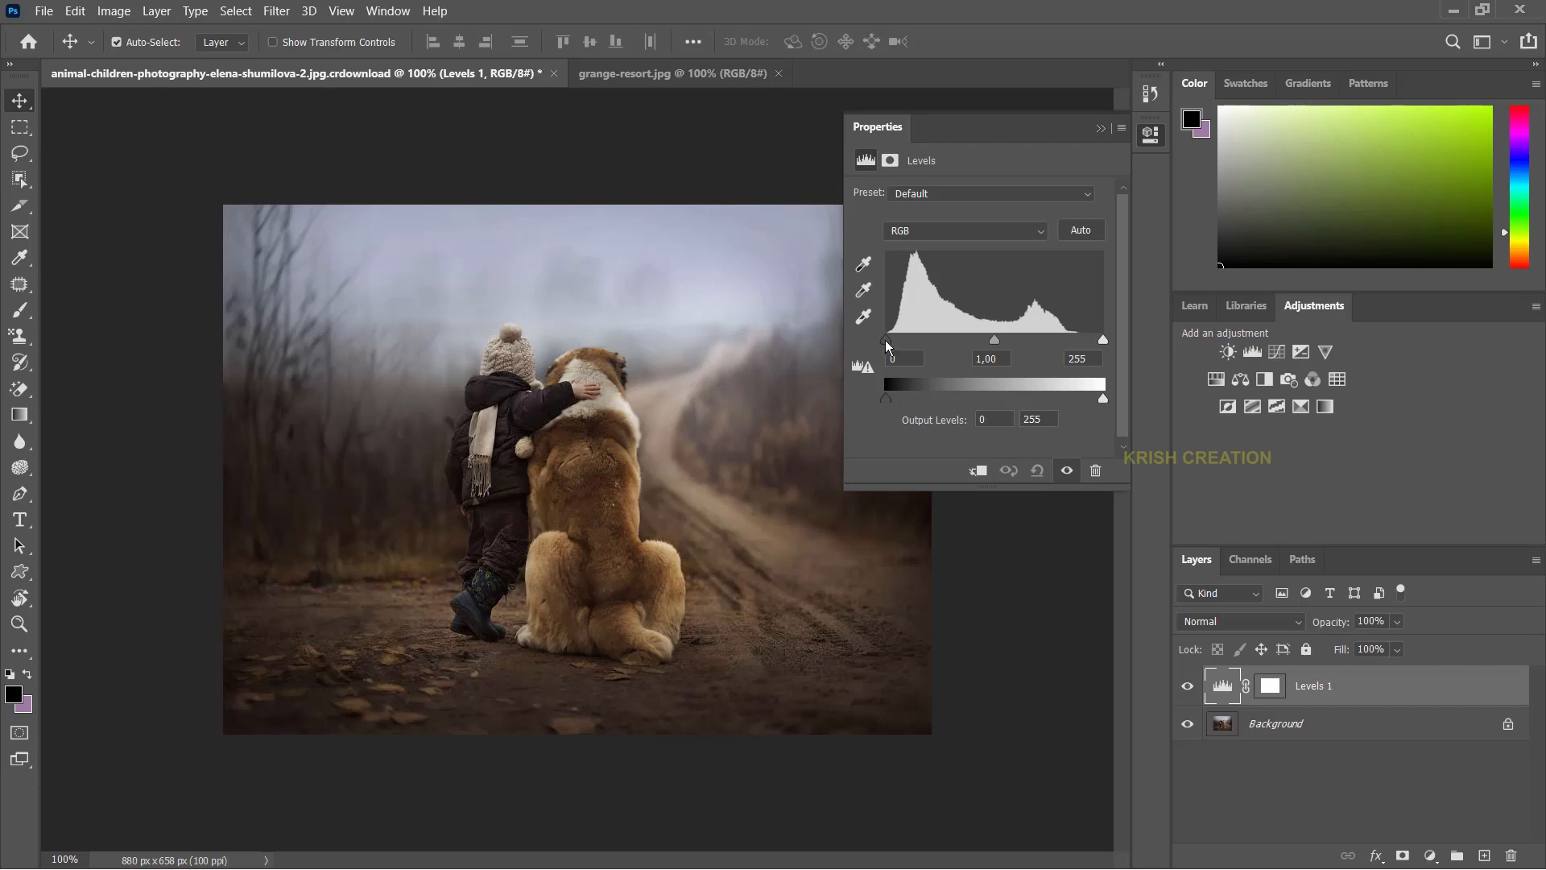
Set the Levels layer's RGB input values to 13 for shadows, 1,32 for midtones and 207 for highlights
left_click_drag(888, 346, 901, 349)
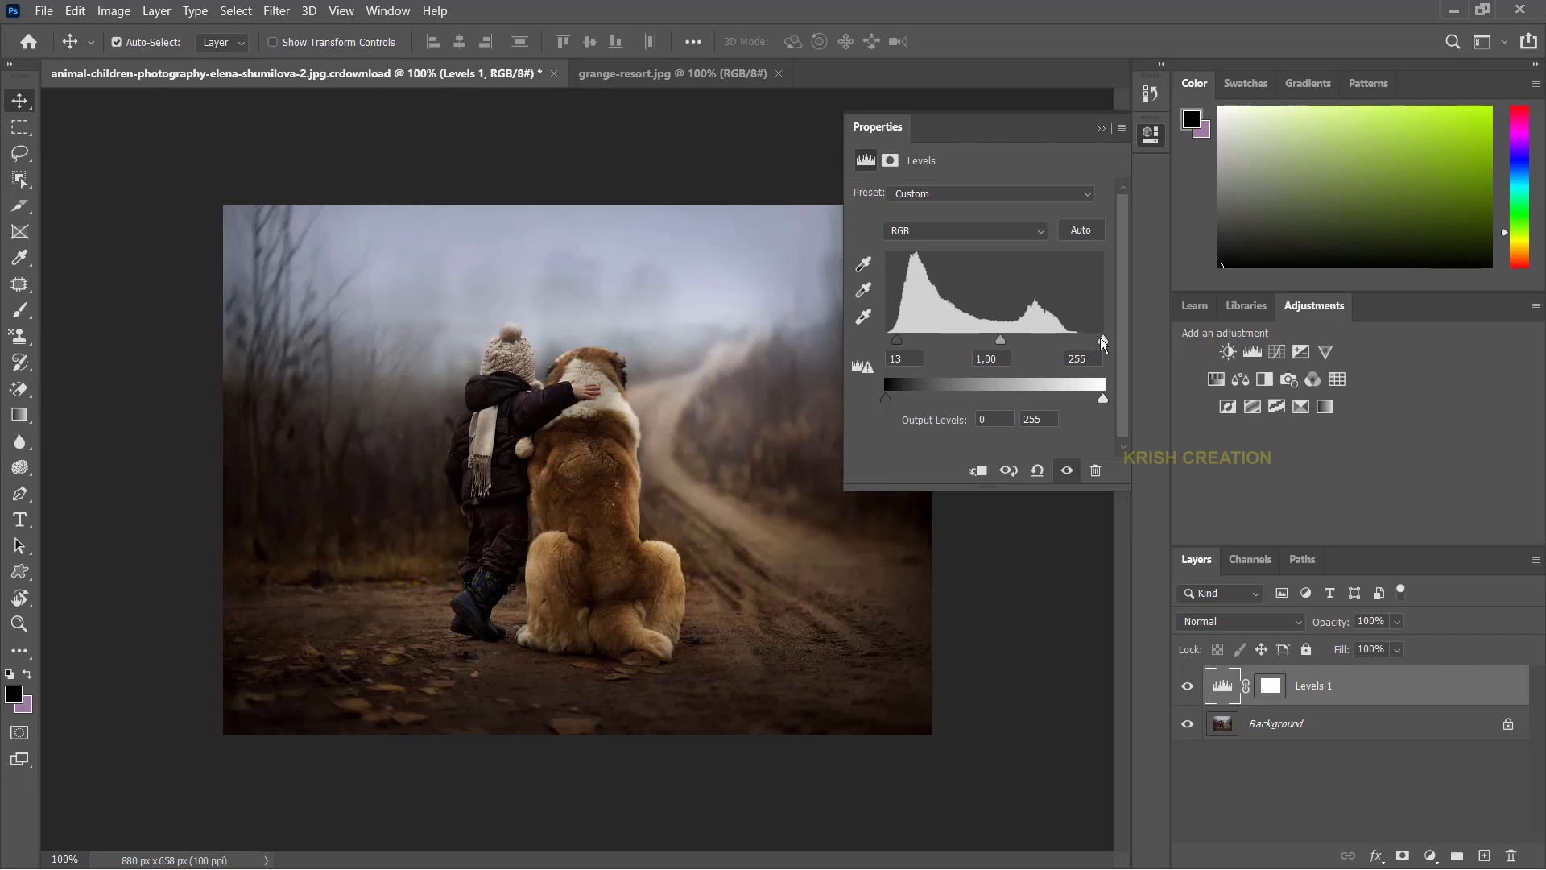
left_click_drag(1100, 338, 1061, 342)
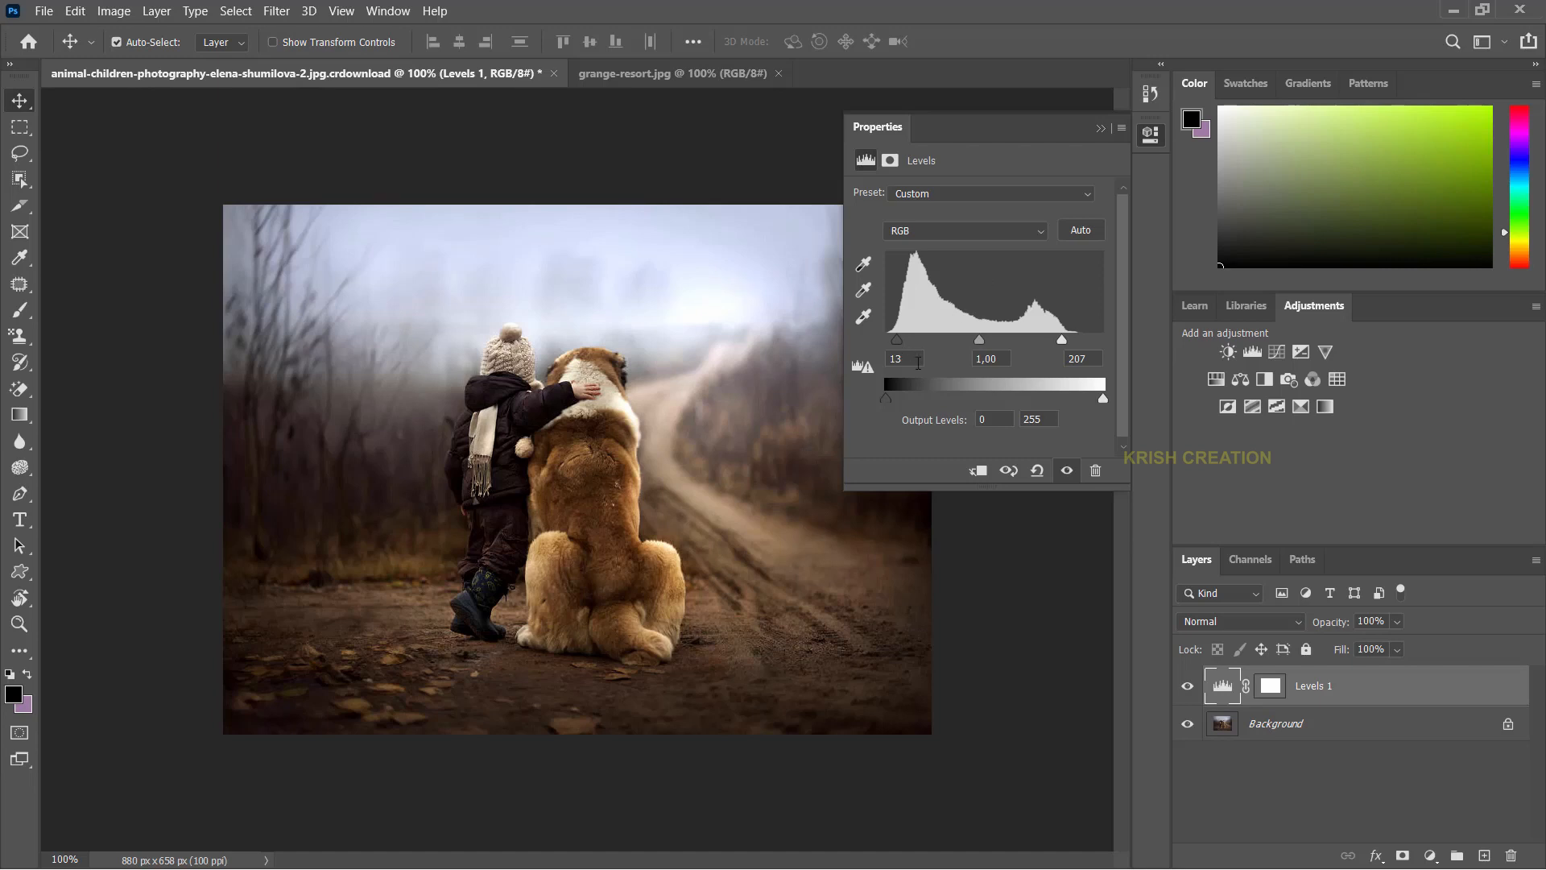
mouse_move(980, 342)
left_mouse_down()
mouse_move(946, 344)
mouse_move(1029, 342)
mouse_move(980, 342)
mouse_move(995, 342)
left_mouse_up()
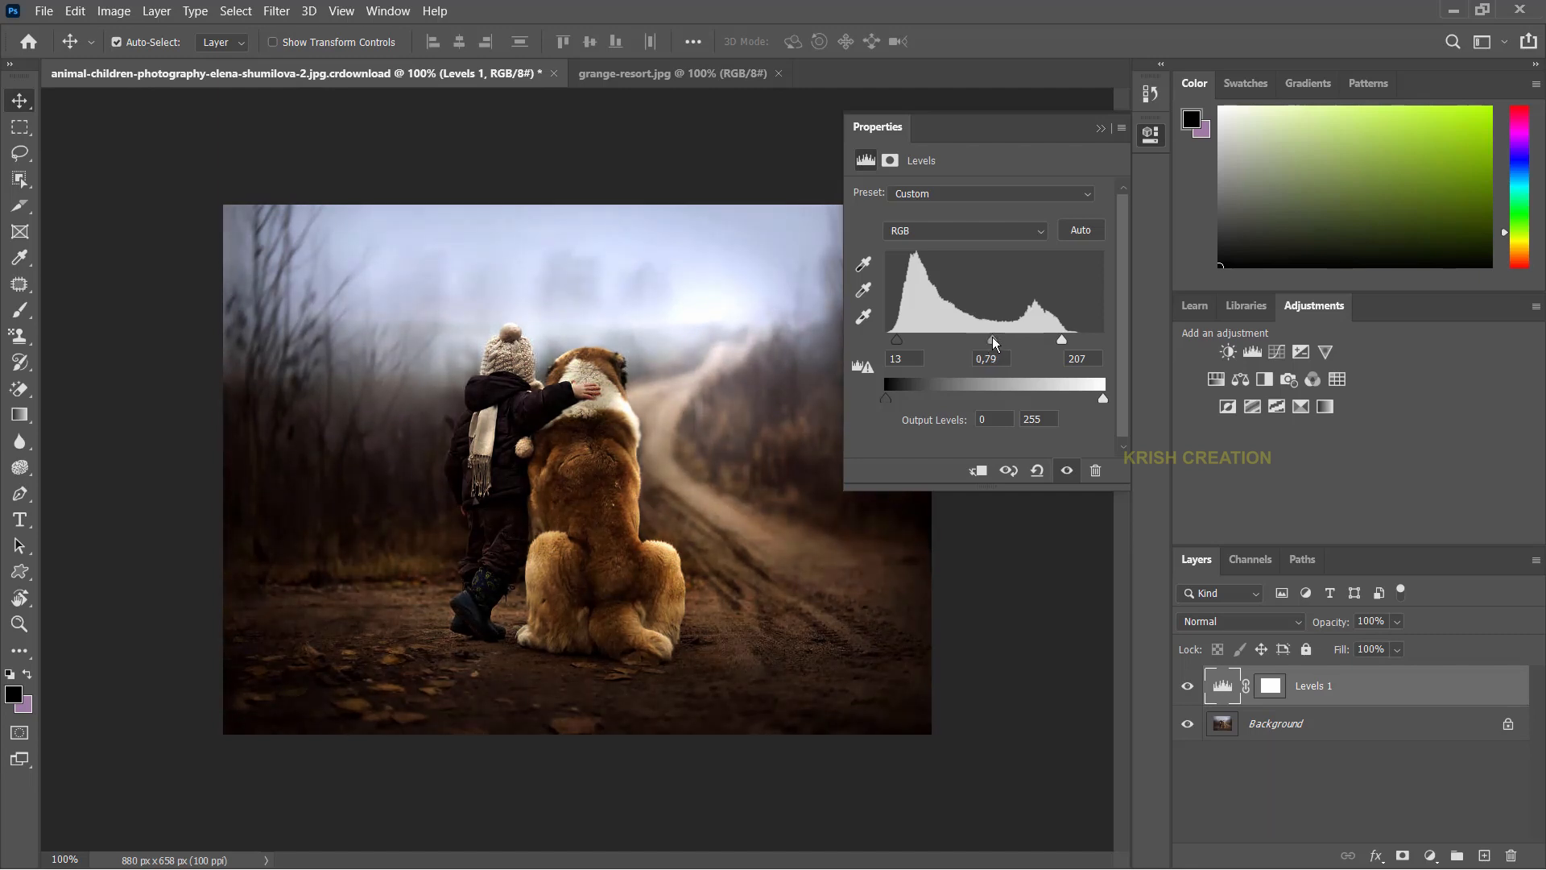
left_click_drag(995, 342, 968, 346)
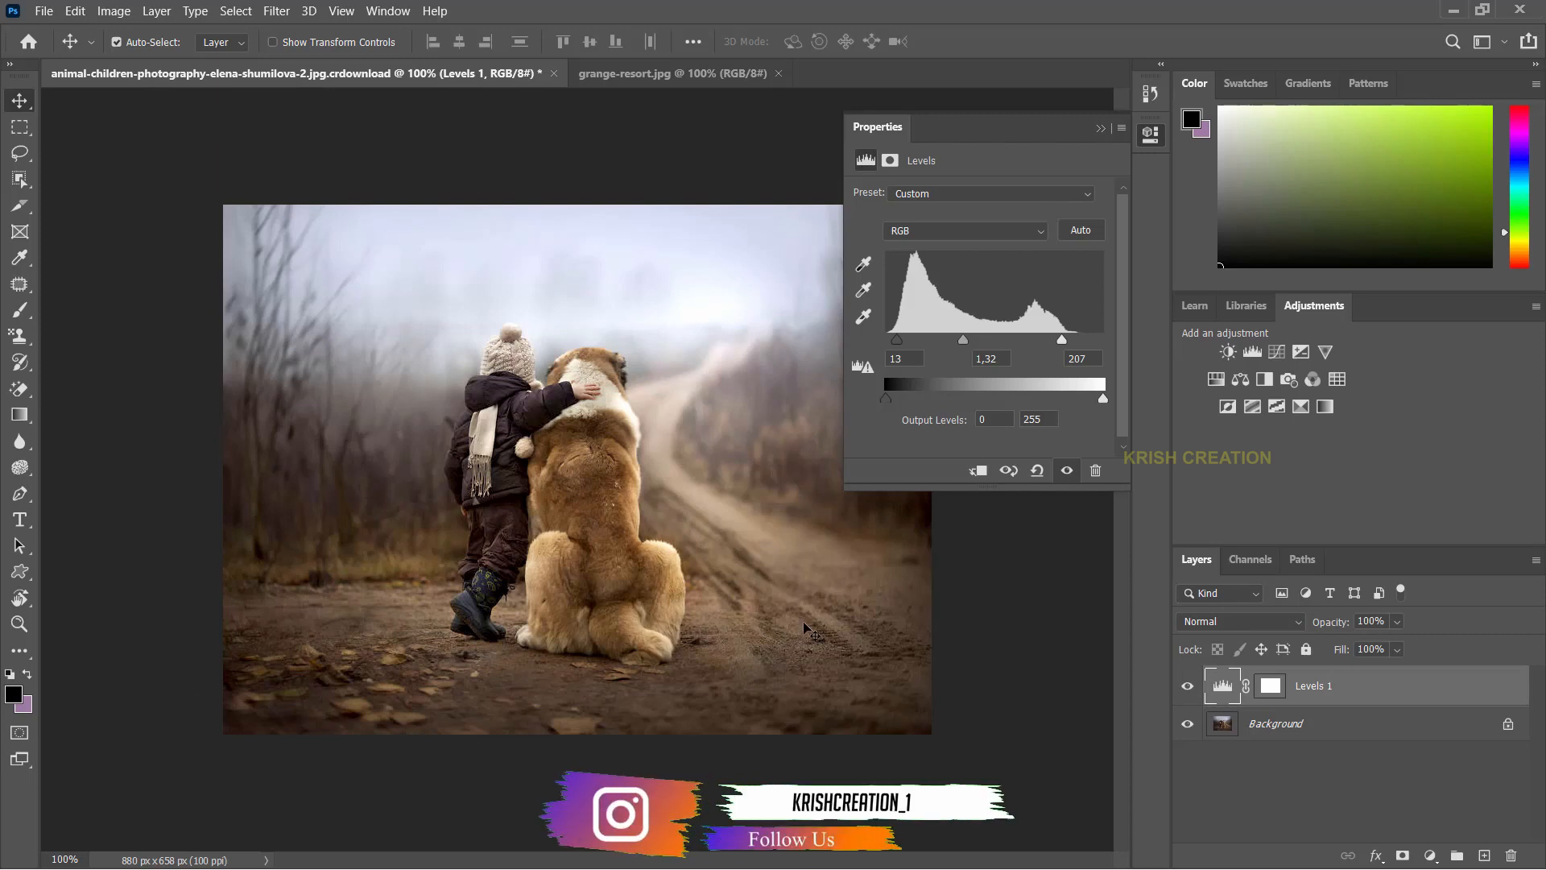
Collapse the Levels properties and hide the Levels 1 layer to compare with the original photo
left_click(1100, 128)
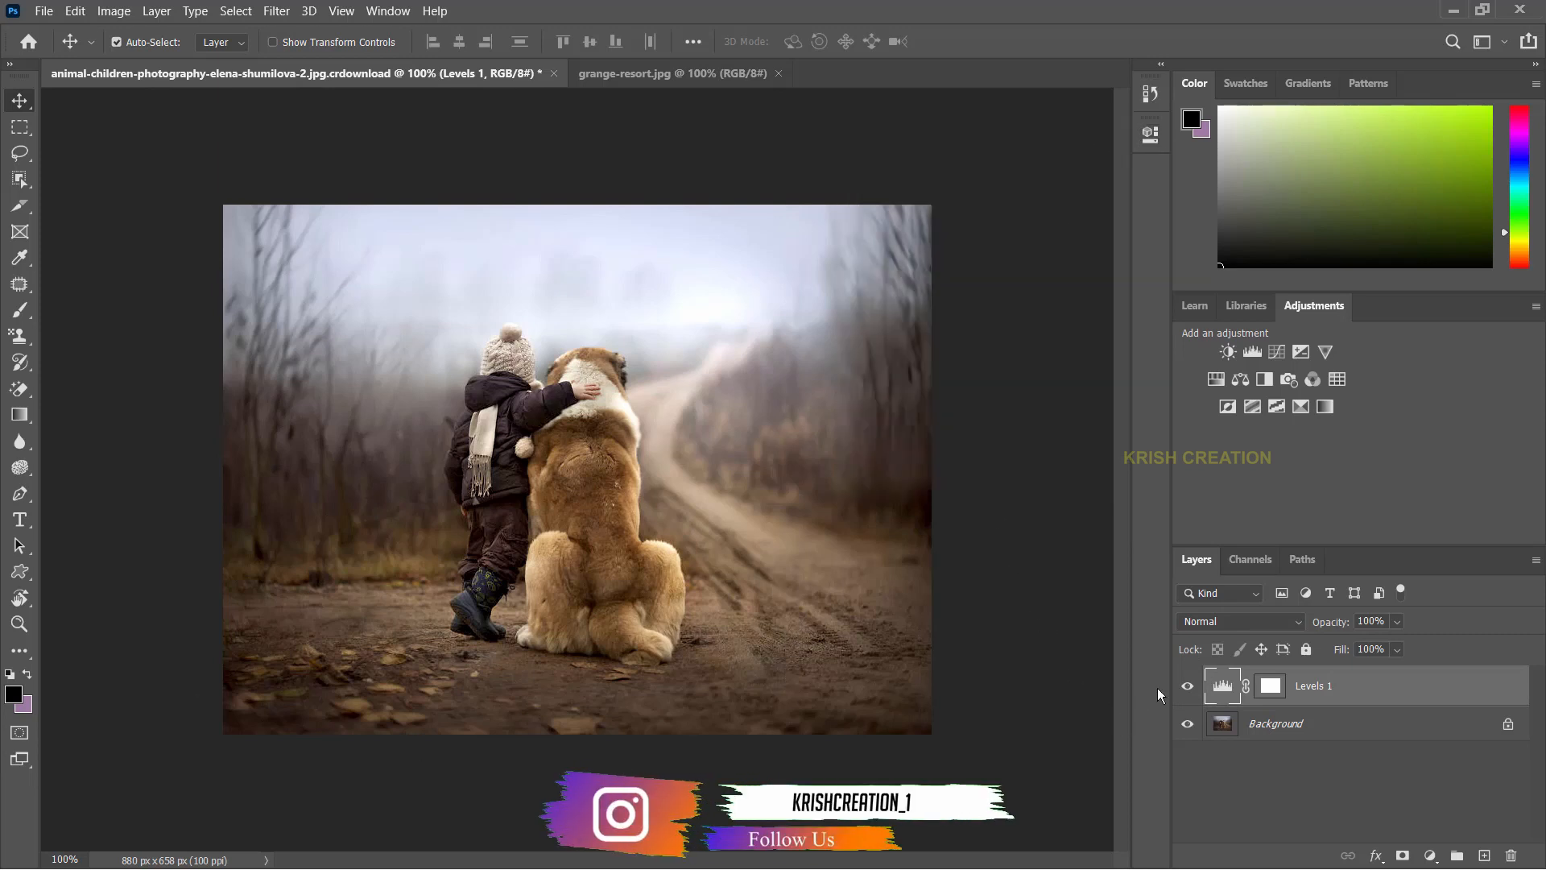
left_click(1189, 687)
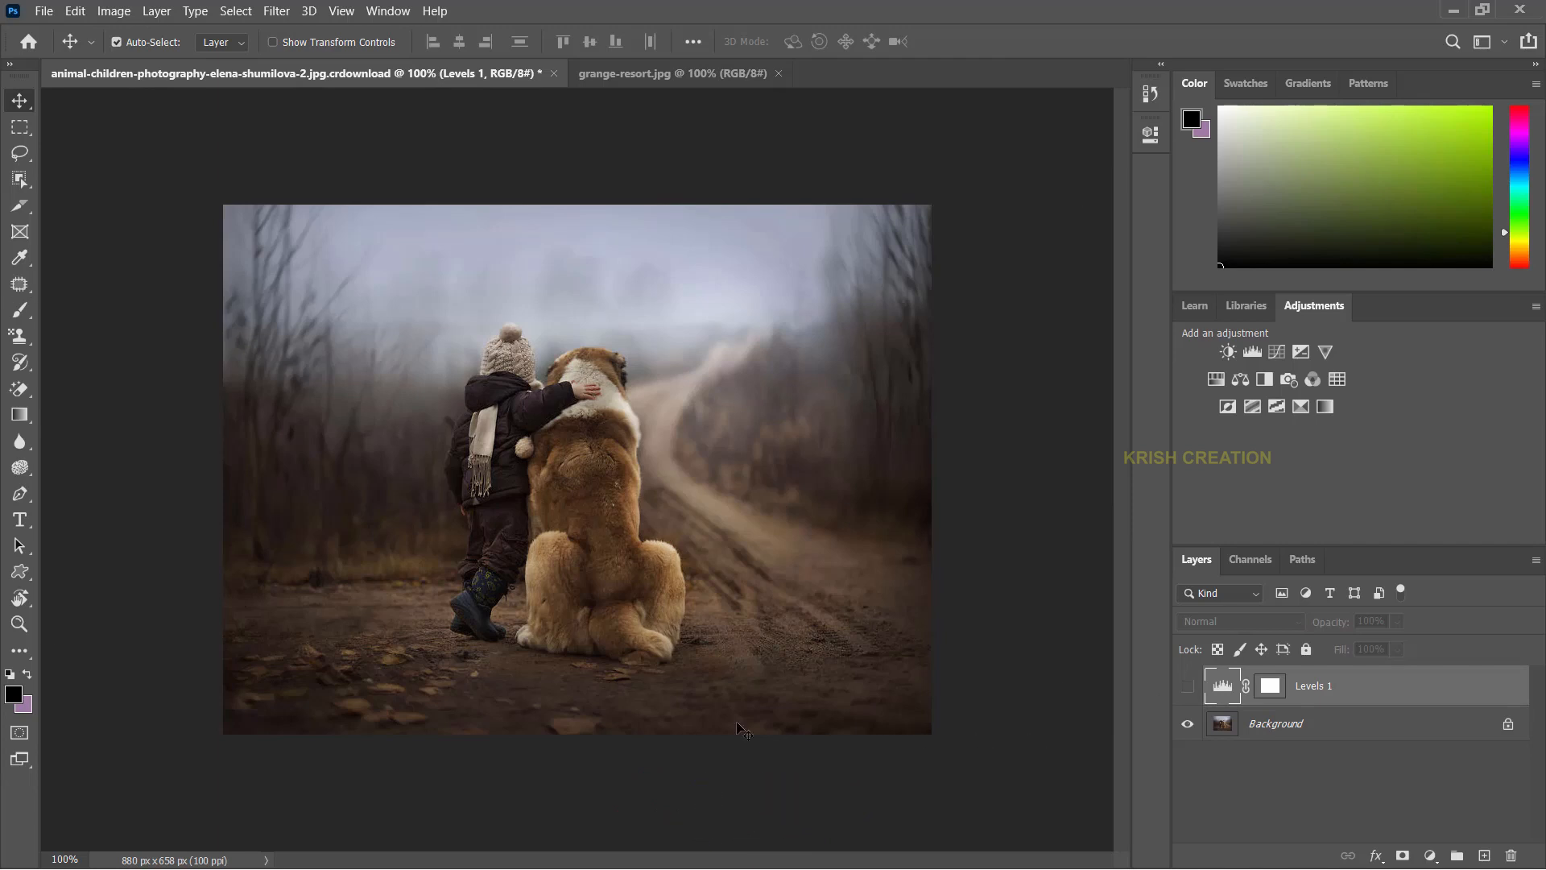
Toggle the Levels 1 layer's visibility to compare the original and adjusted photo, leaving the layer shown
key("ctrl+comma")
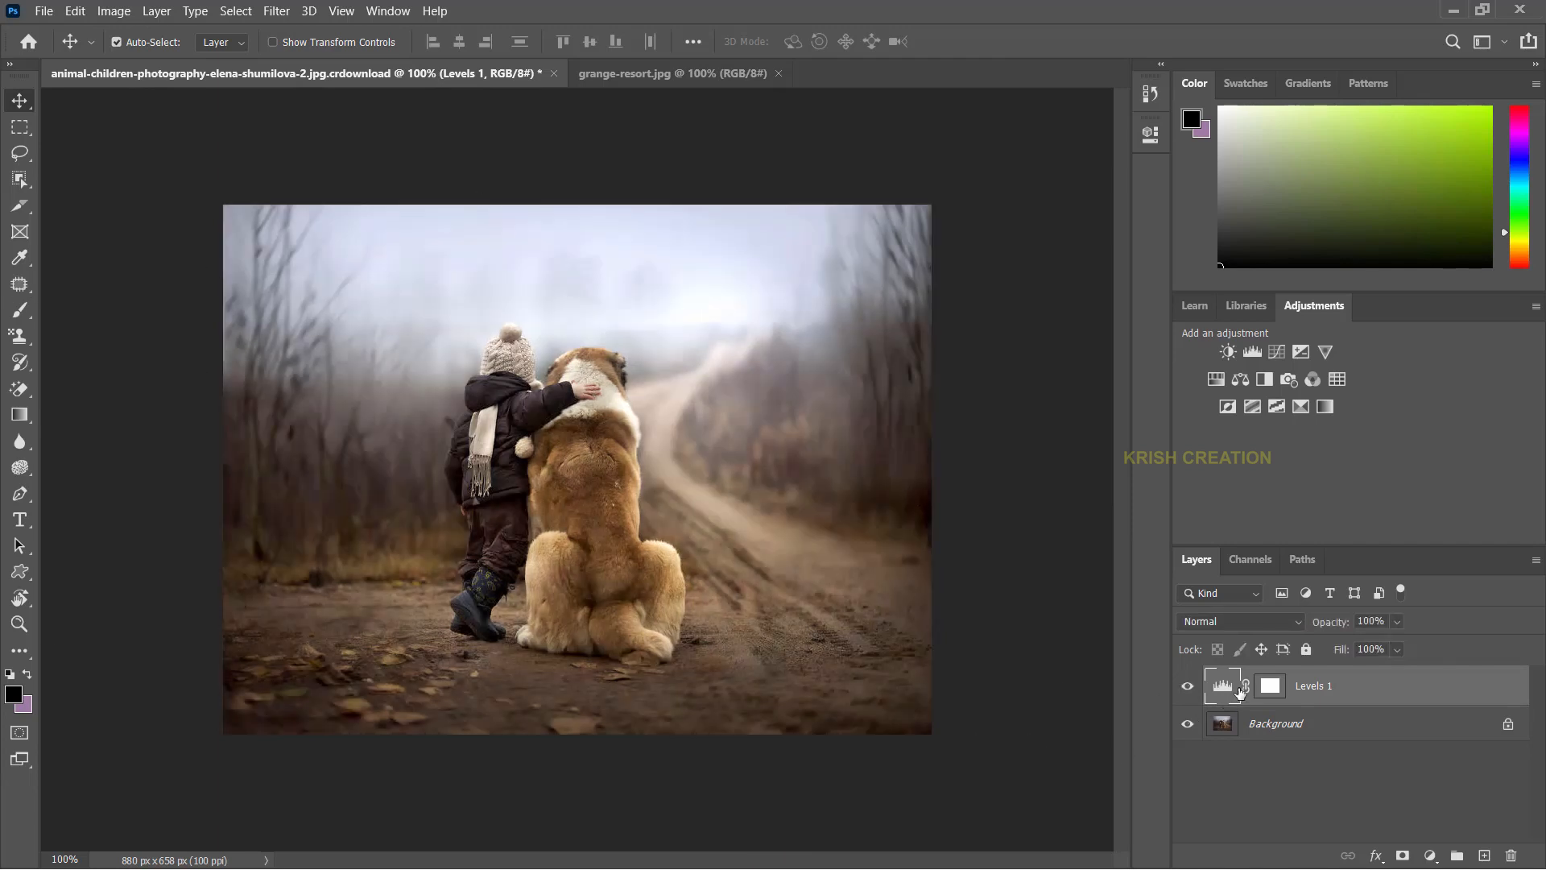
left_click(1188, 691)
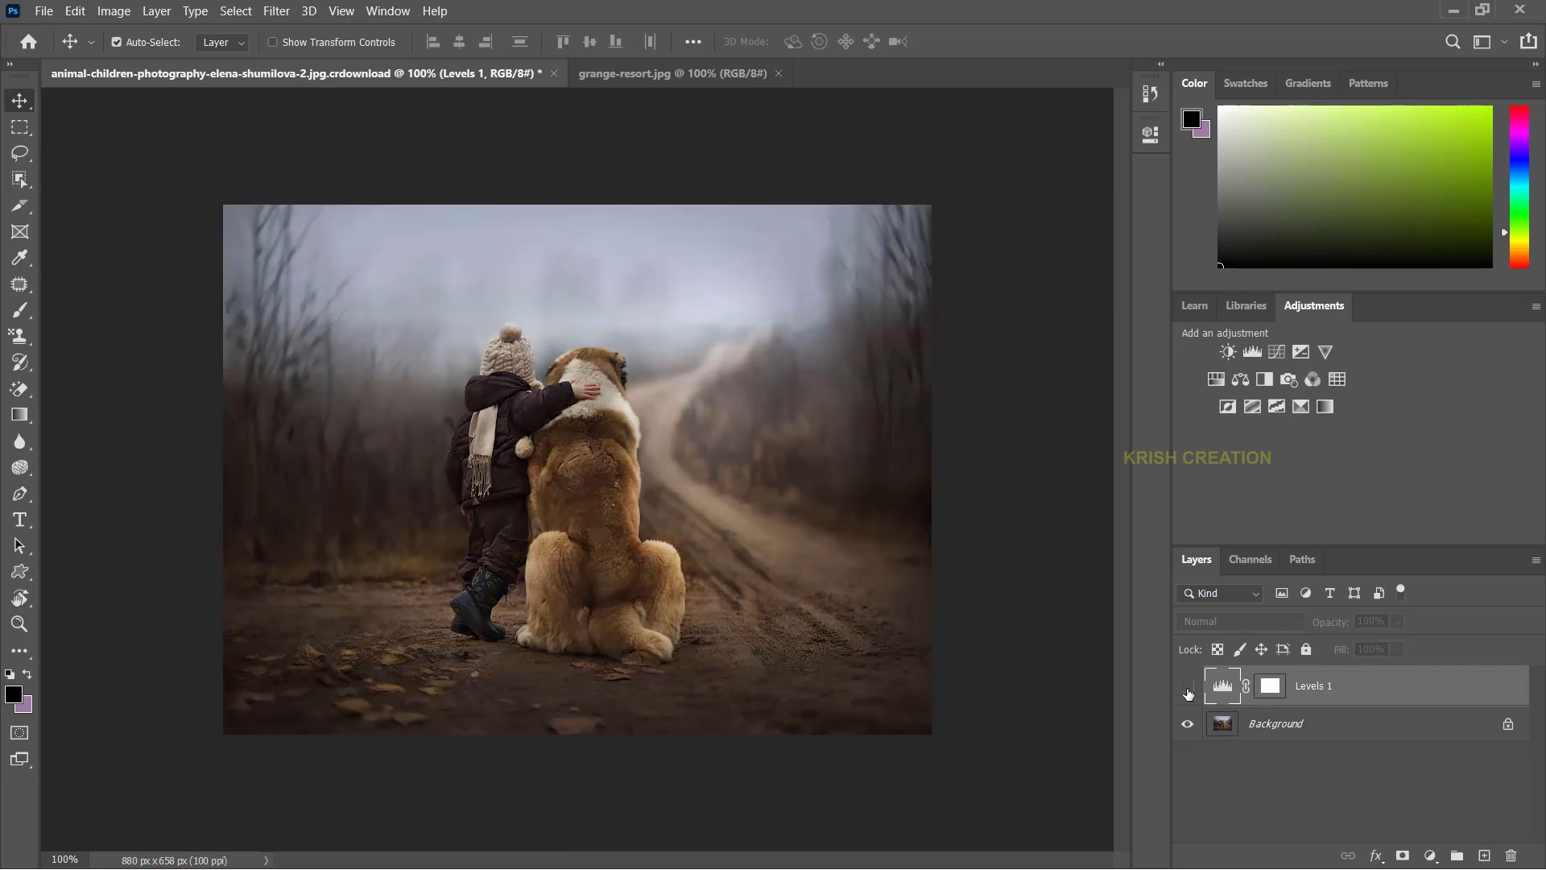
left_click(1187, 691)
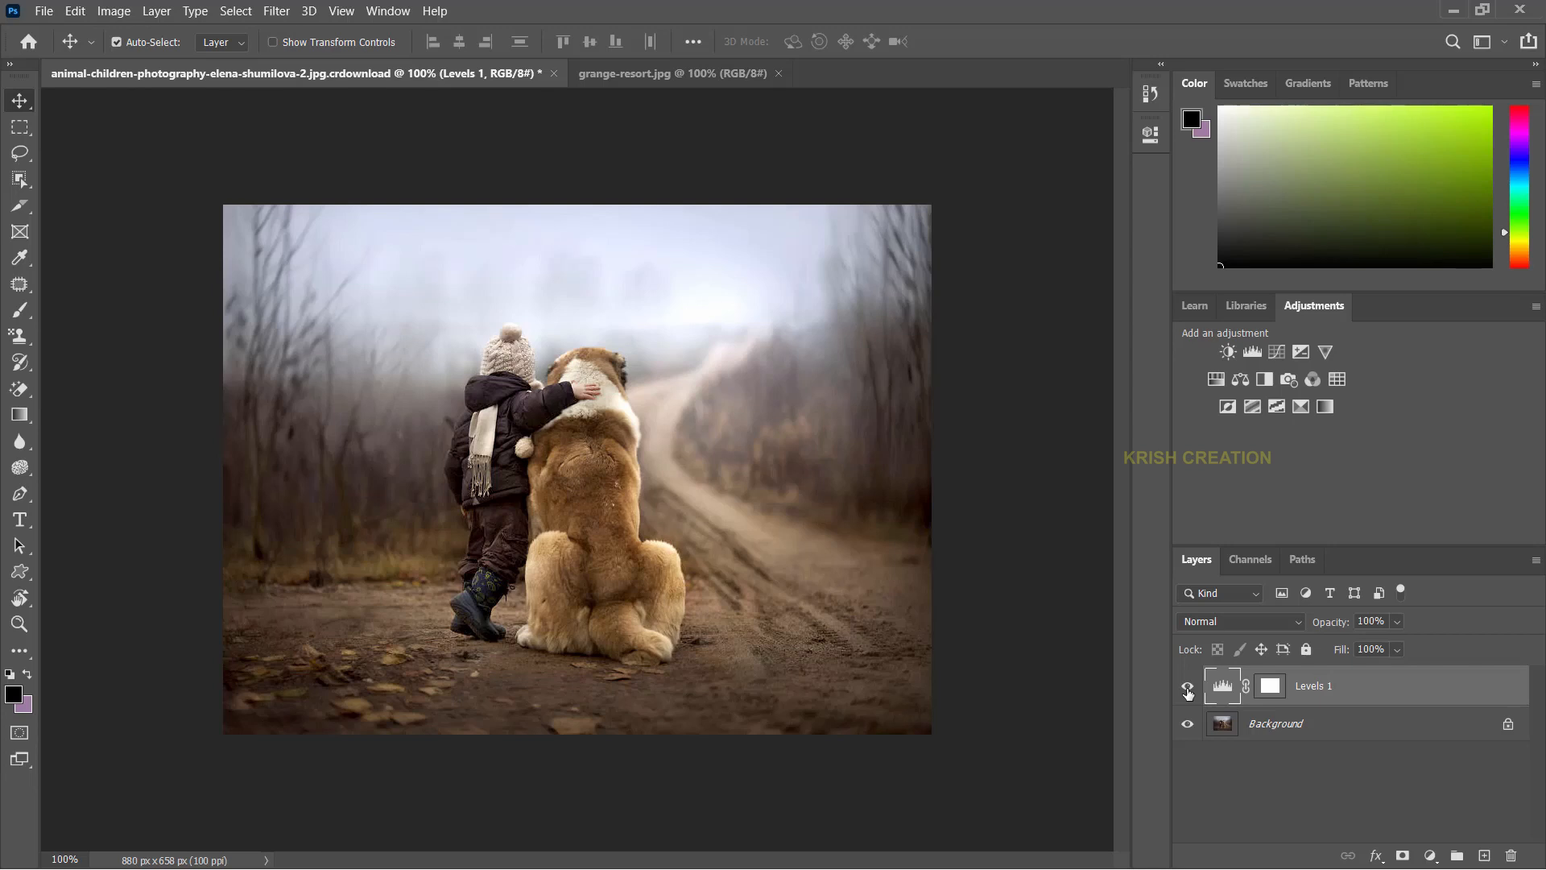
left_click(1188, 688)
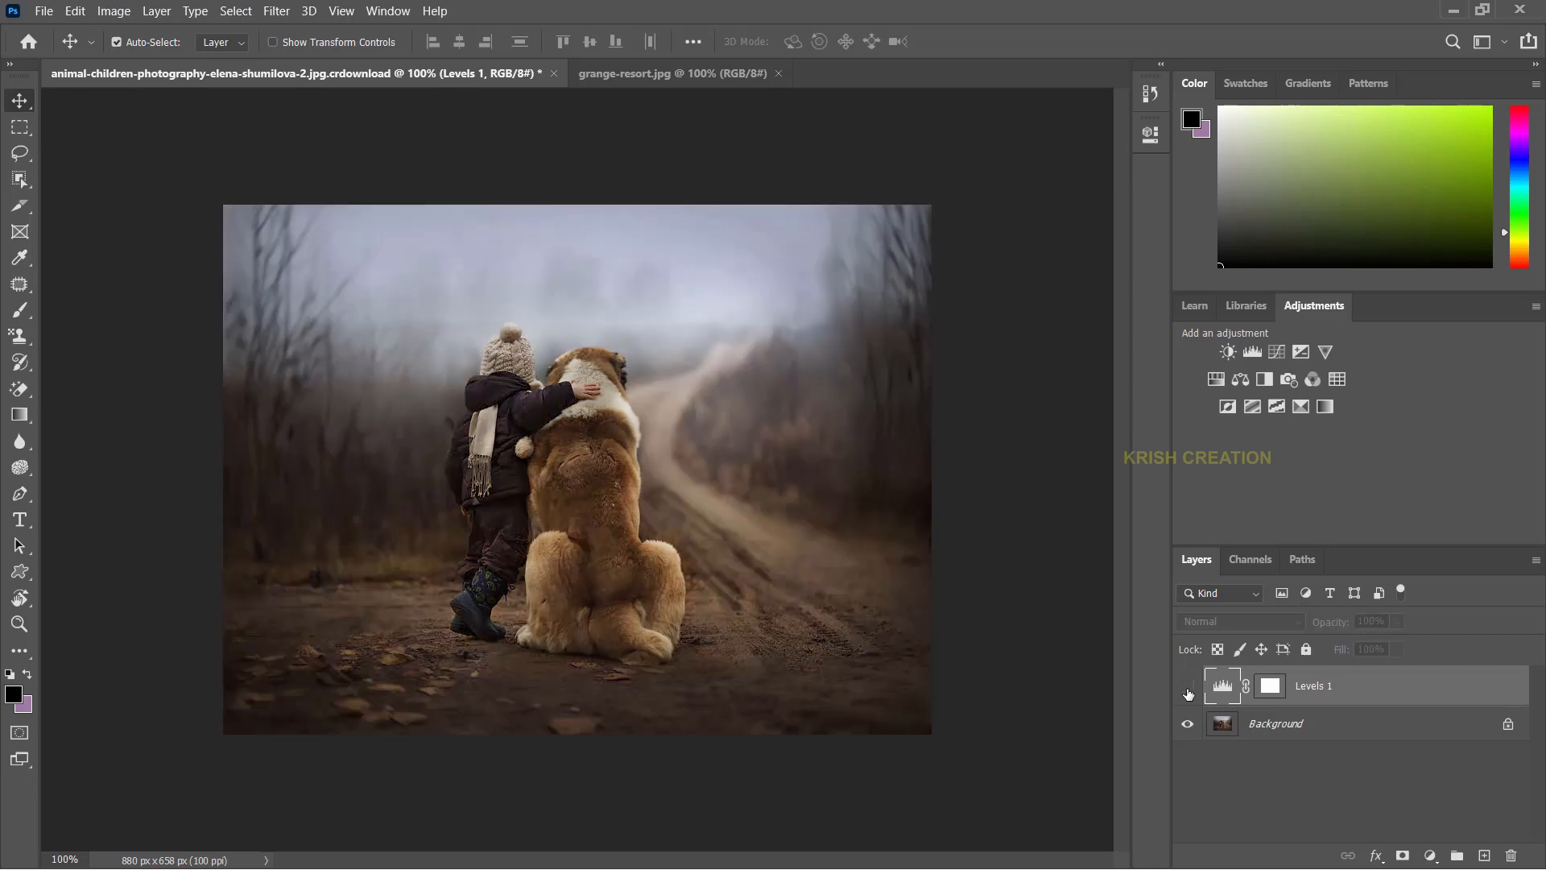
left_click(1188, 689)
Reopen the Levels 1 properties and try out the RGB channel's black and white output levels, returning them to 0 and 255
left_click(1270, 685)
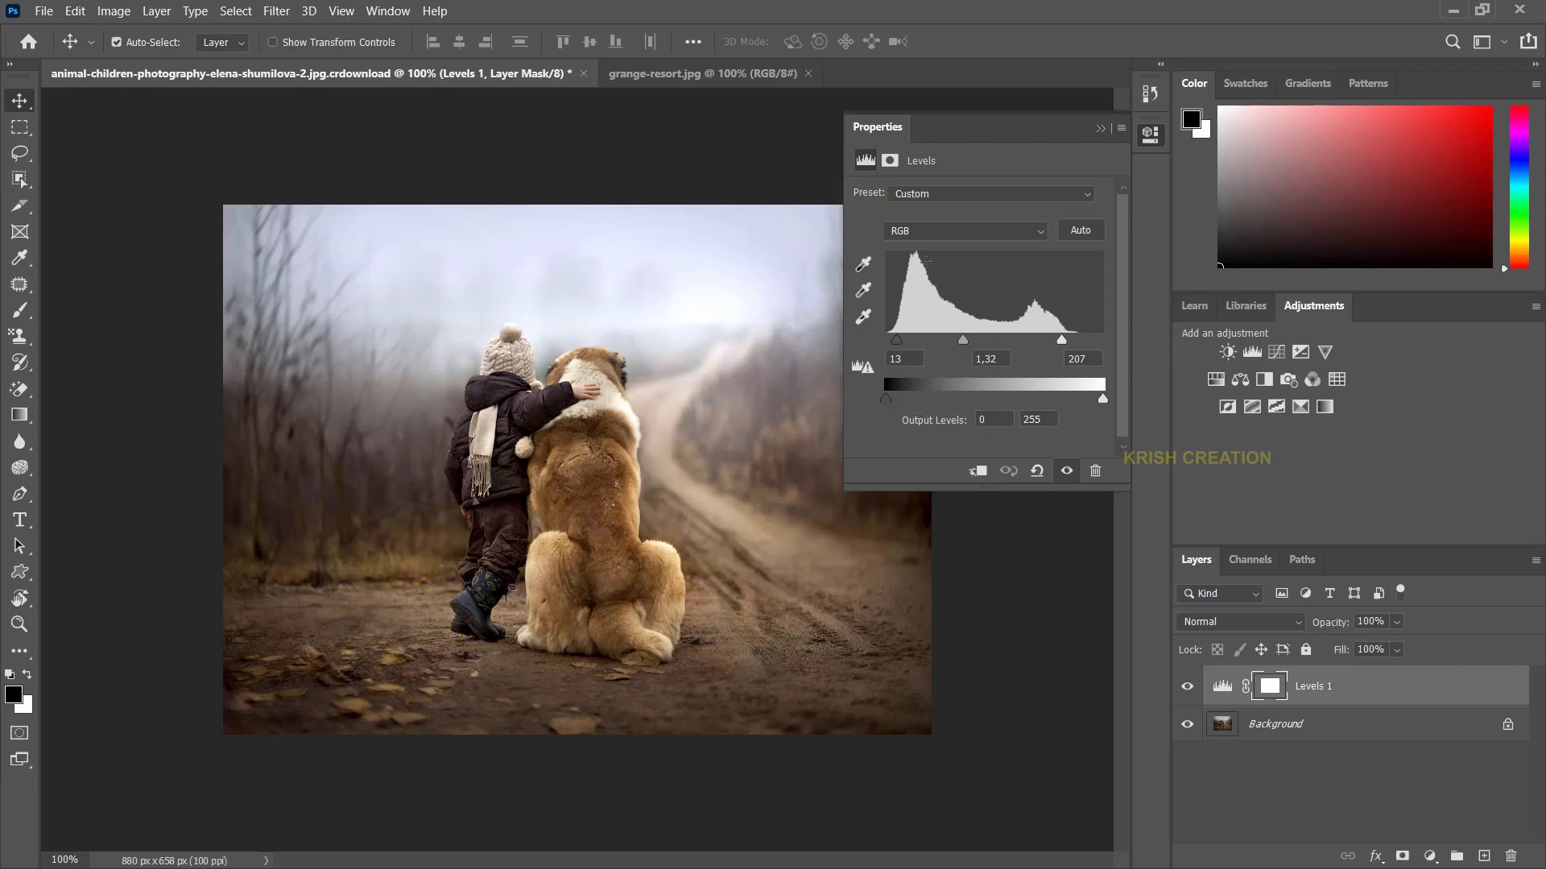
left_click(1011, 231)
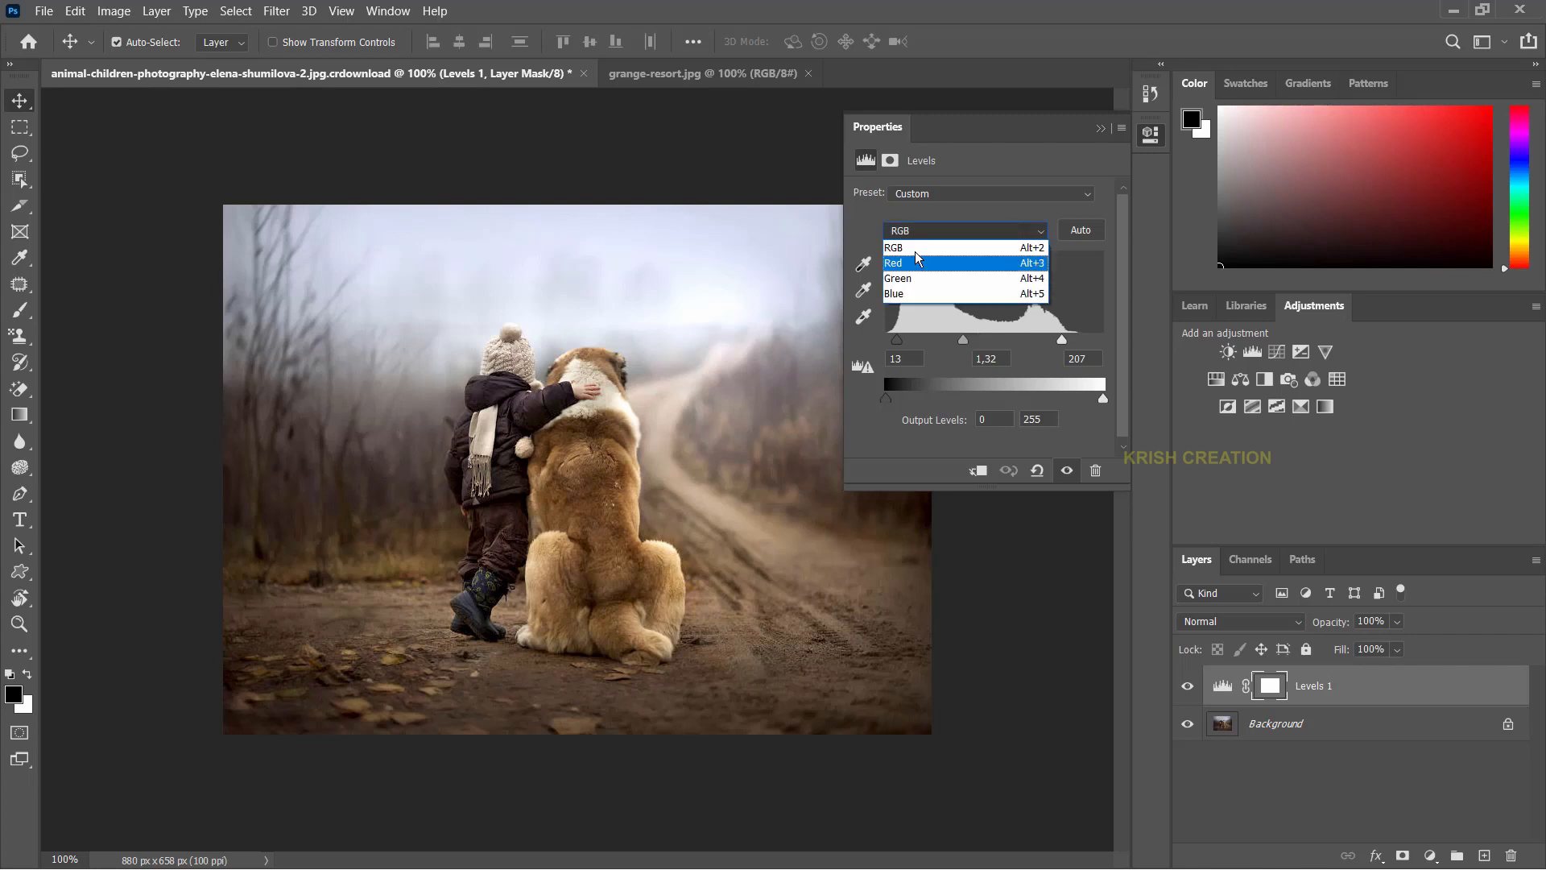
left_click(891, 402)
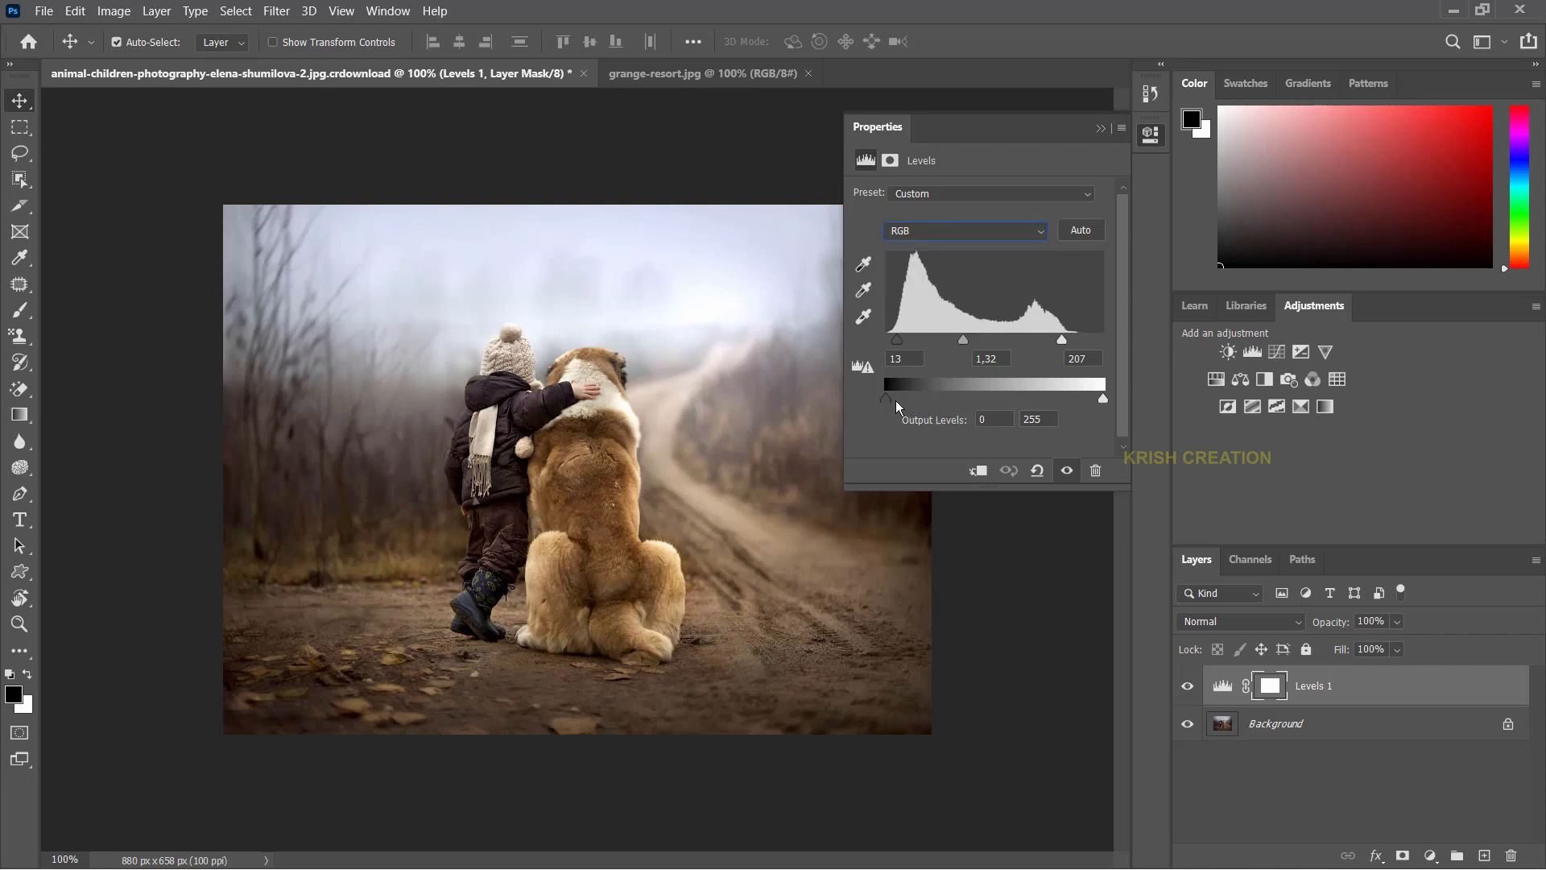
mouse_move(887, 399)
left_mouse_down()
mouse_move(969, 400)
mouse_move(880, 399)
left_mouse_up()
mouse_move(1103, 399)
left_mouse_down()
mouse_move(976, 400)
mouse_move(1117, 400)
left_mouse_up()
Switch the Levels channel to Red and try out its output levels, returning them to 0 and 255
left_click(1040, 235)
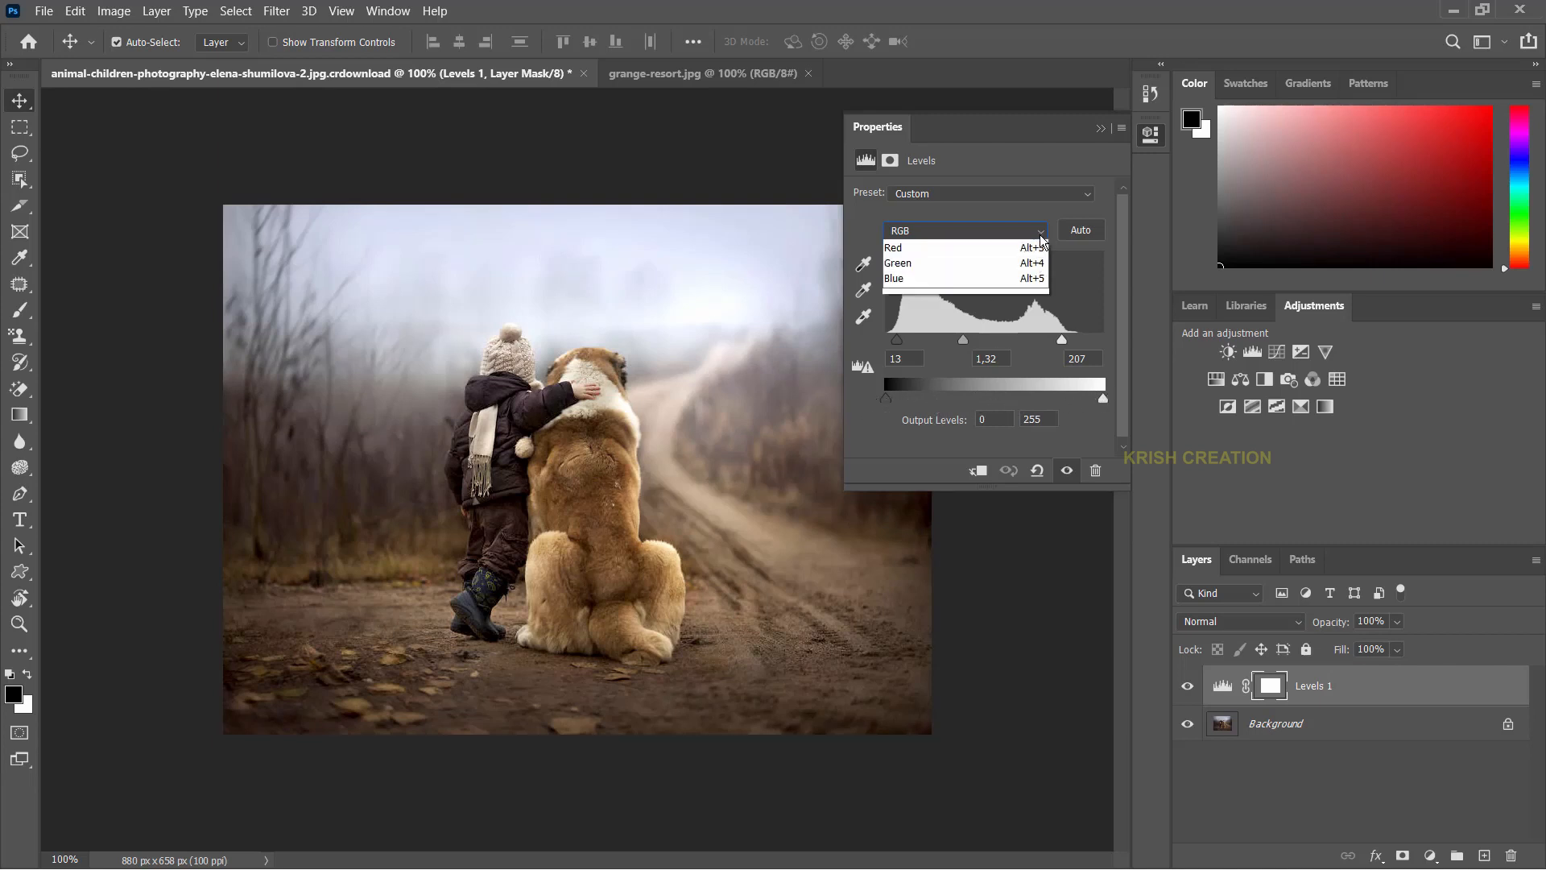
left_click(964, 264)
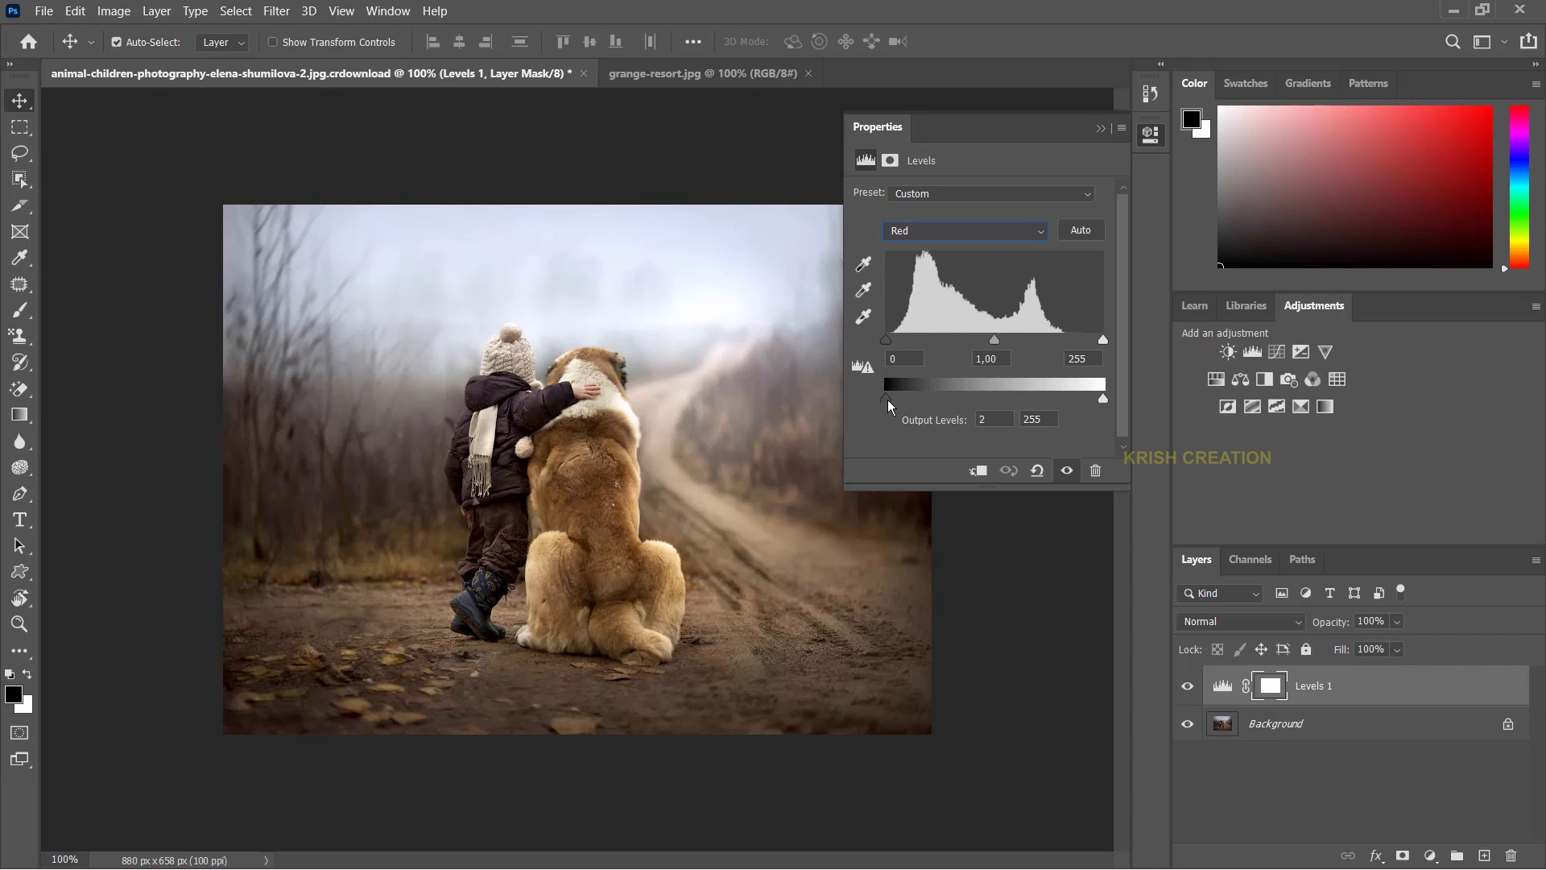
mouse_move(889, 400)
left_mouse_down()
mouse_move(964, 403)
mouse_move(888, 400)
left_mouse_up()
mouse_move(1105, 400)
left_mouse_down()
mouse_move(1029, 399)
mouse_move(1108, 401)
left_mouse_up()
Switch the Levels channel to Green and try out its black and white output levels, keeping 0 and 255
left_click(985, 231)
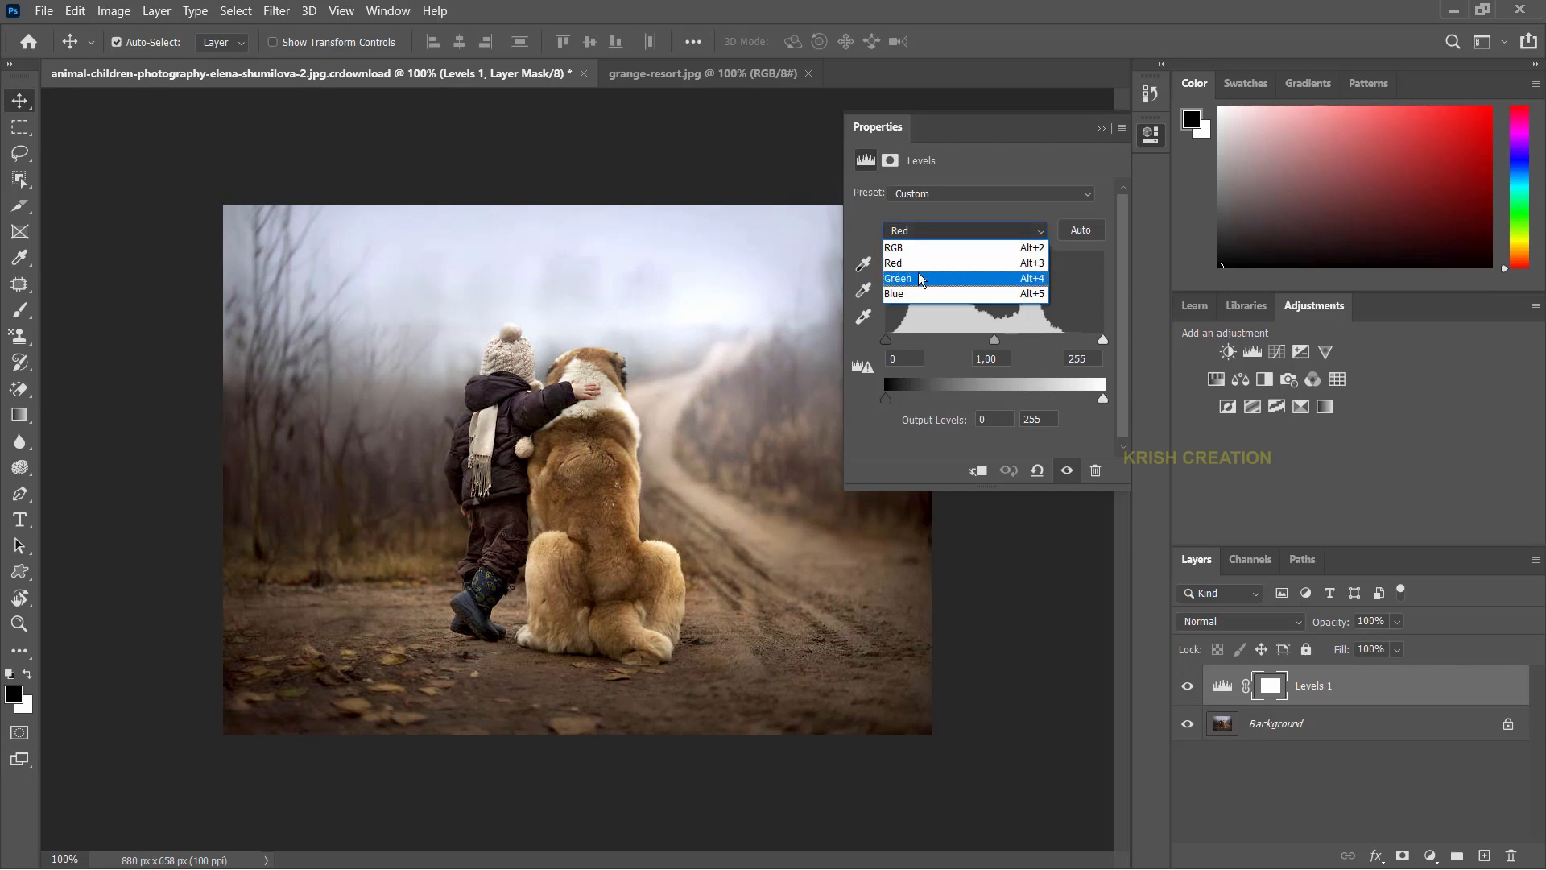
left_click(950, 278)
mouse_move(886, 401)
left_mouse_down()
mouse_move(934, 403)
mouse_move(880, 401)
left_mouse_up()
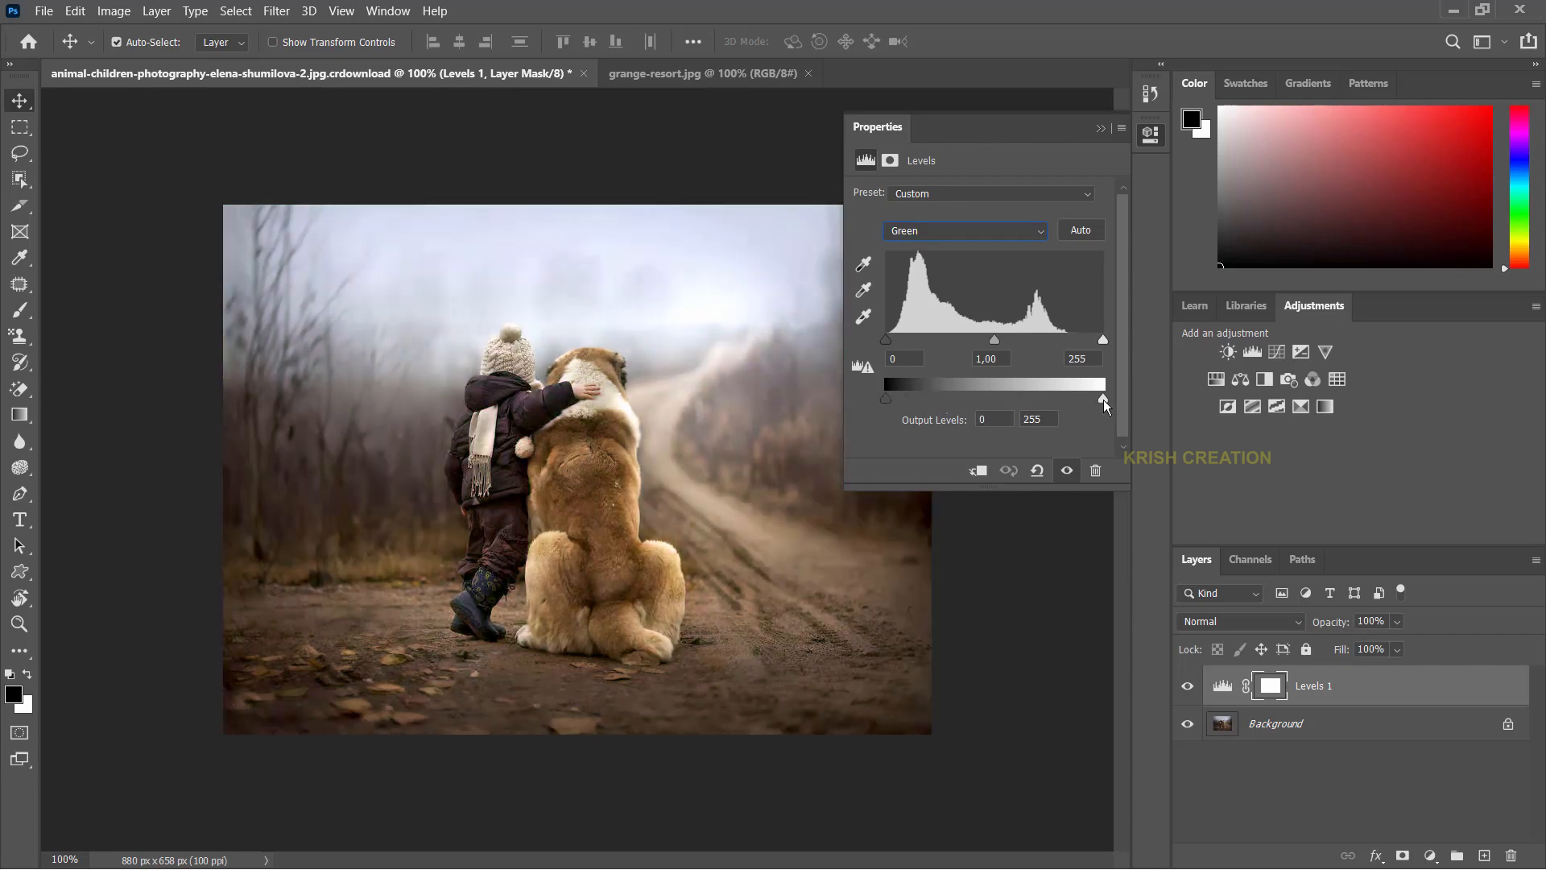
mouse_move(1103, 400)
left_mouse_down()
mouse_move(1019, 401)
mouse_move(1107, 401)
mouse_move(1099, 386)
left_mouse_up()
Switch the Levels channel to Blue and test its black and white output levels, keeping 0 and 255
key("Down")
mouse_move(887, 401)
left_mouse_down()
mouse_move(926, 401)
mouse_move(885, 400)
left_mouse_up()
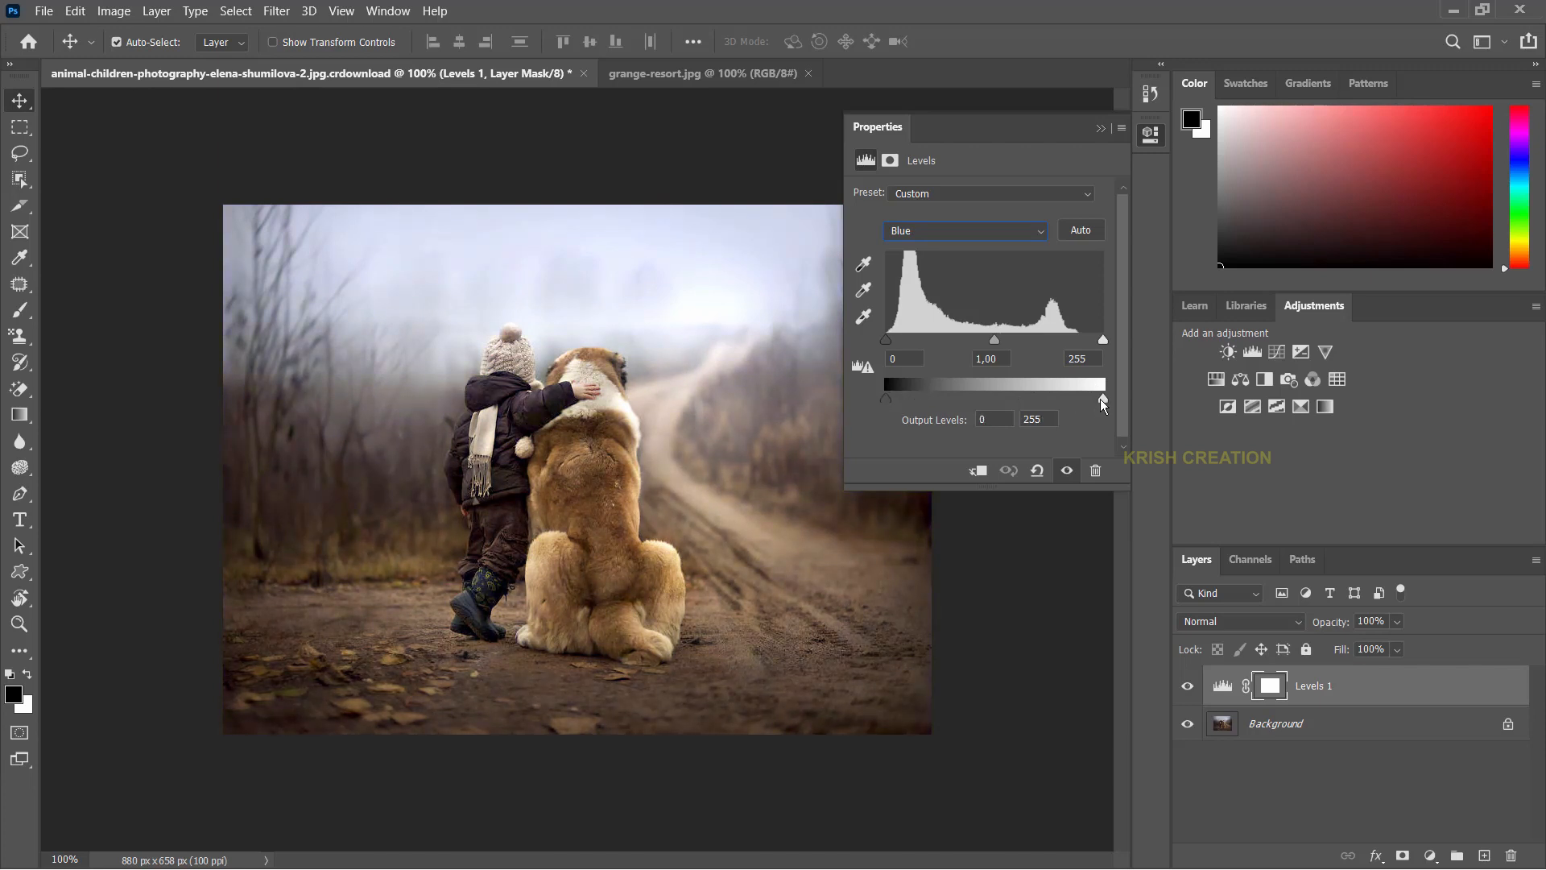
mouse_move(1103, 400)
left_mouse_down()
mouse_move(1003, 396)
mouse_move(1115, 399)
left_mouse_up()
Switch to the grange-resort.jpg document, collapse its properties and add a Levels adjustment layer
left_click(656, 77)
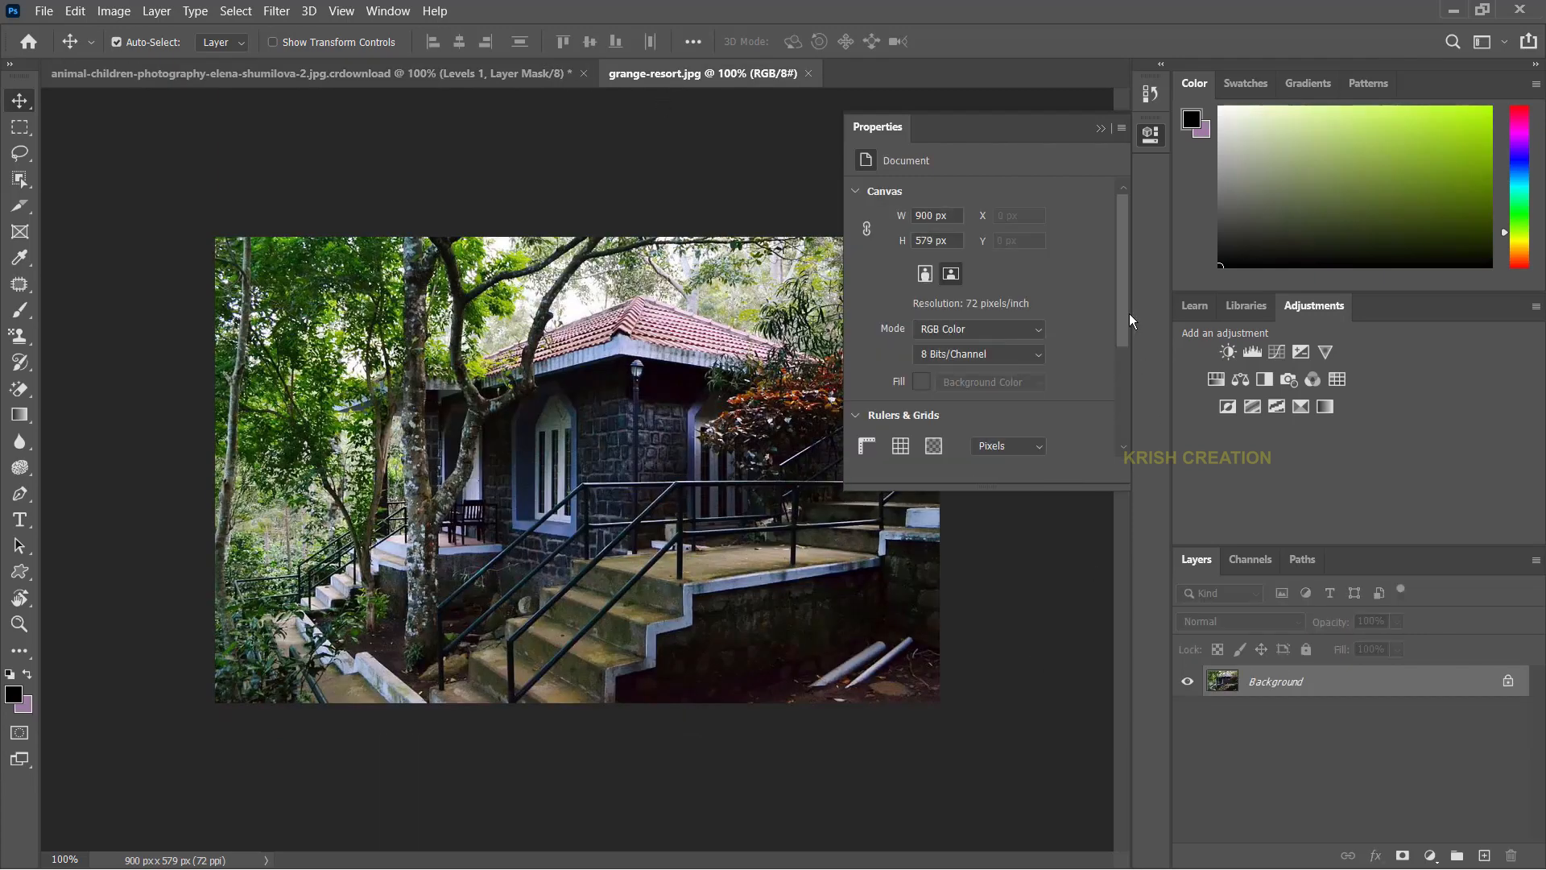
left_click(1100, 128)
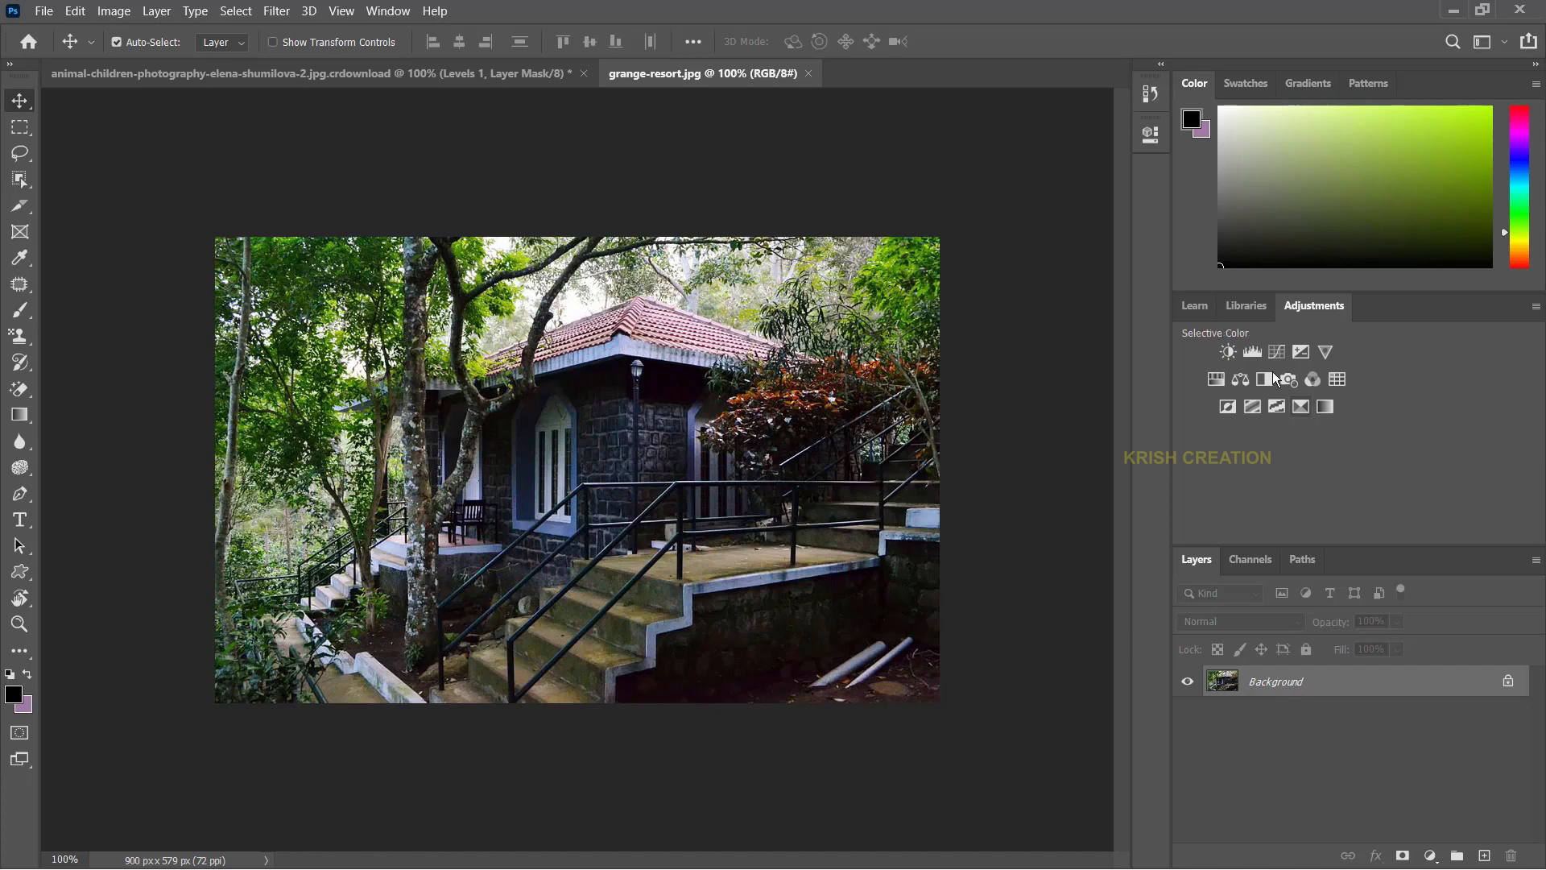
left_click(1253, 352)
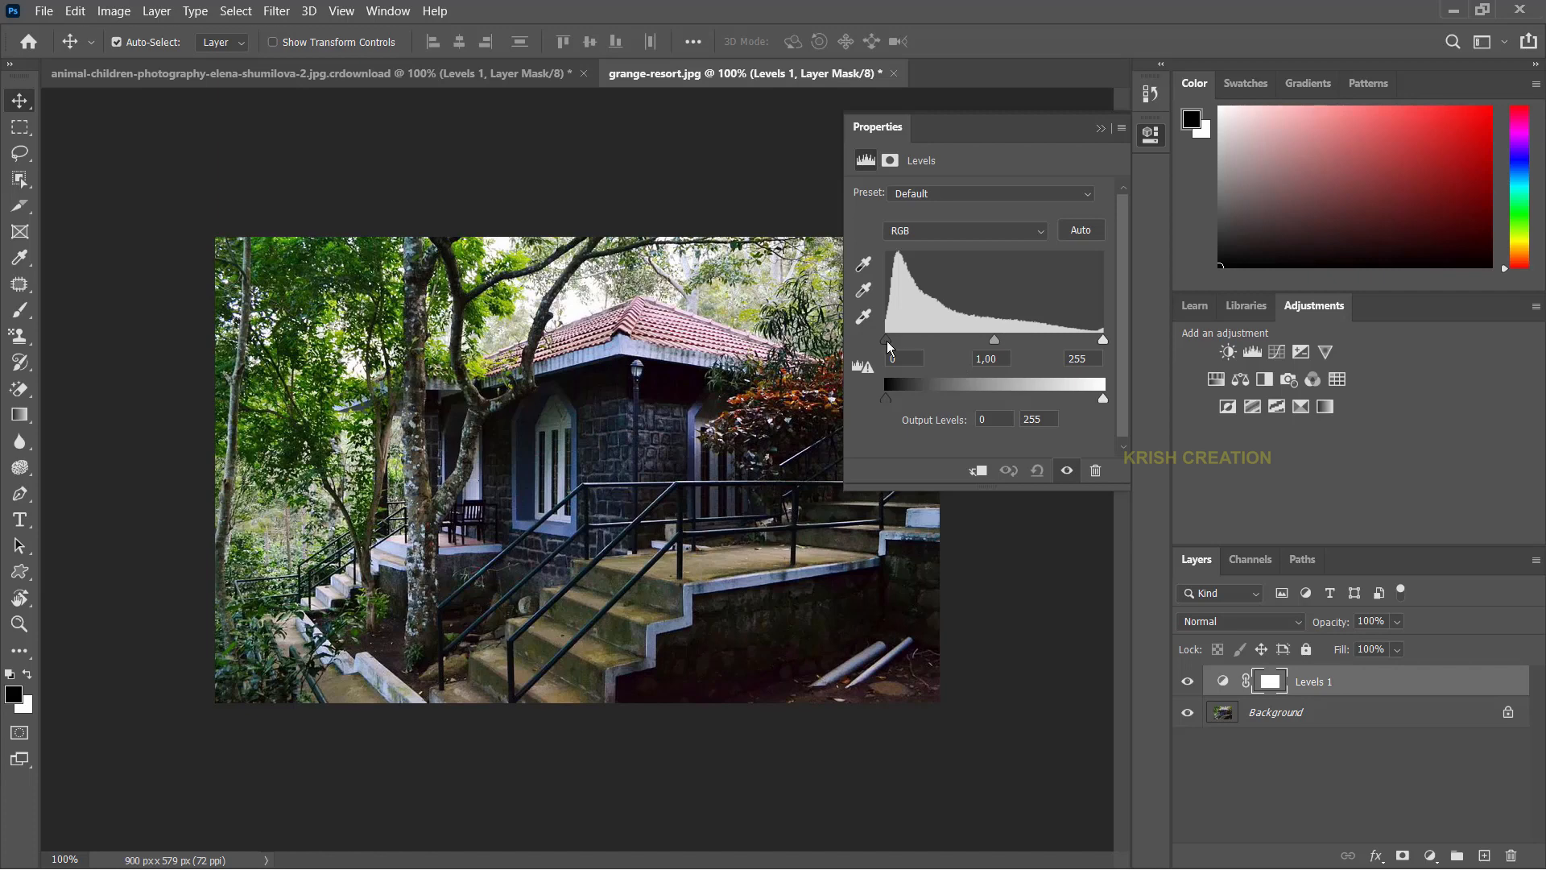
Set the resort photo's RGB input levels to 0 for shadows, 1,03 for midtones and 176 for highlights
left_click_drag(888, 340, 890, 346)
left_click_drag(888, 345, 886, 348)
left_click_drag(1104, 340, 1036, 344)
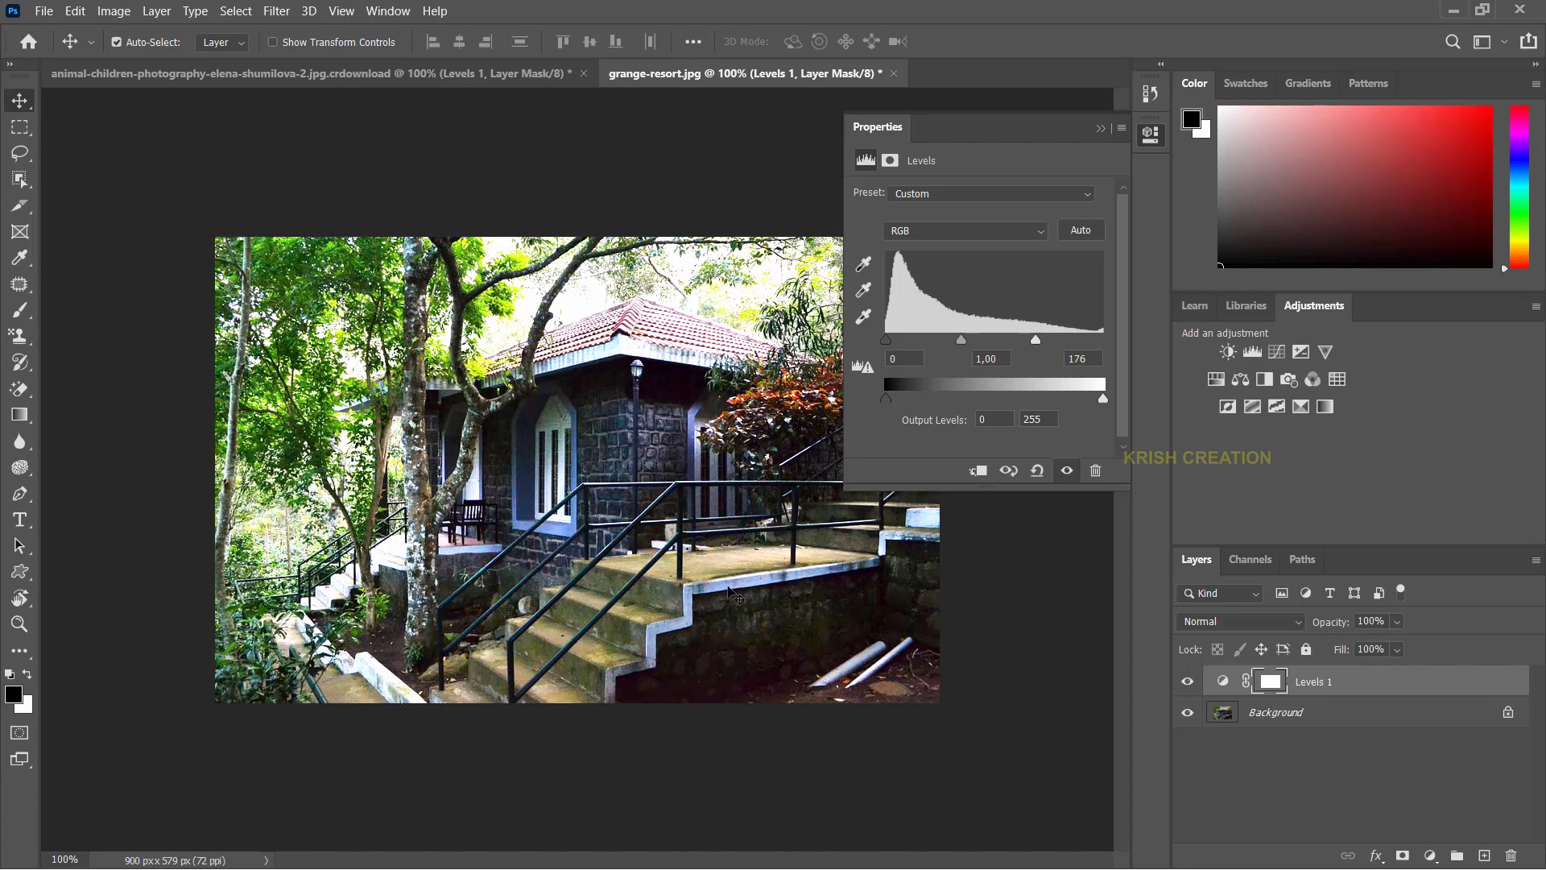
mouse_move(962, 342)
left_mouse_down()
mouse_move(938, 341)
mouse_move(983, 345)
left_mouse_up()
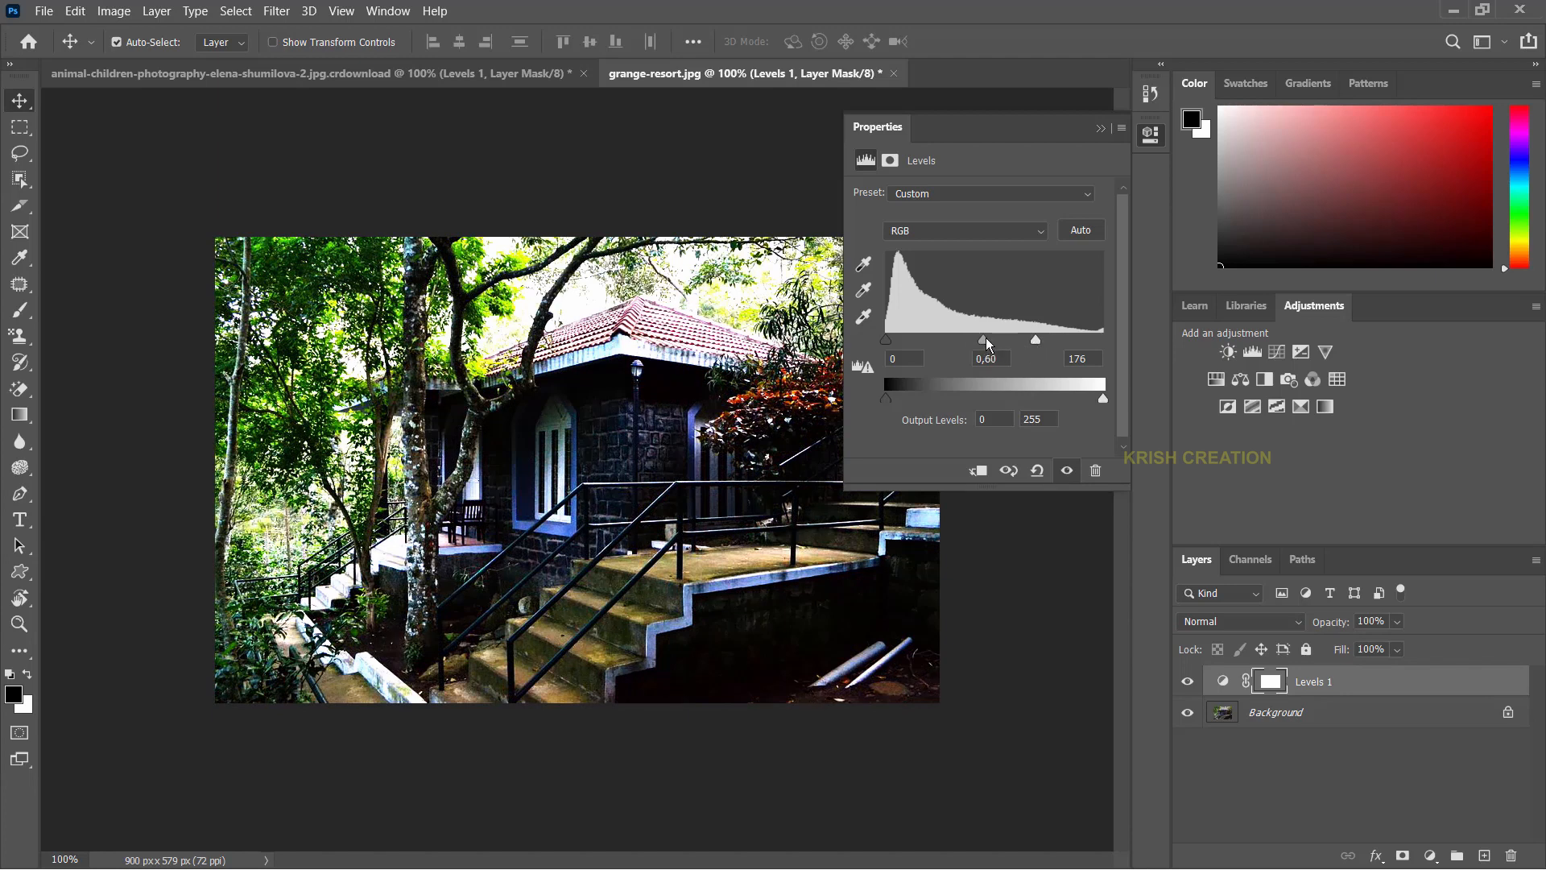
left_click_drag(986, 337, 960, 342)
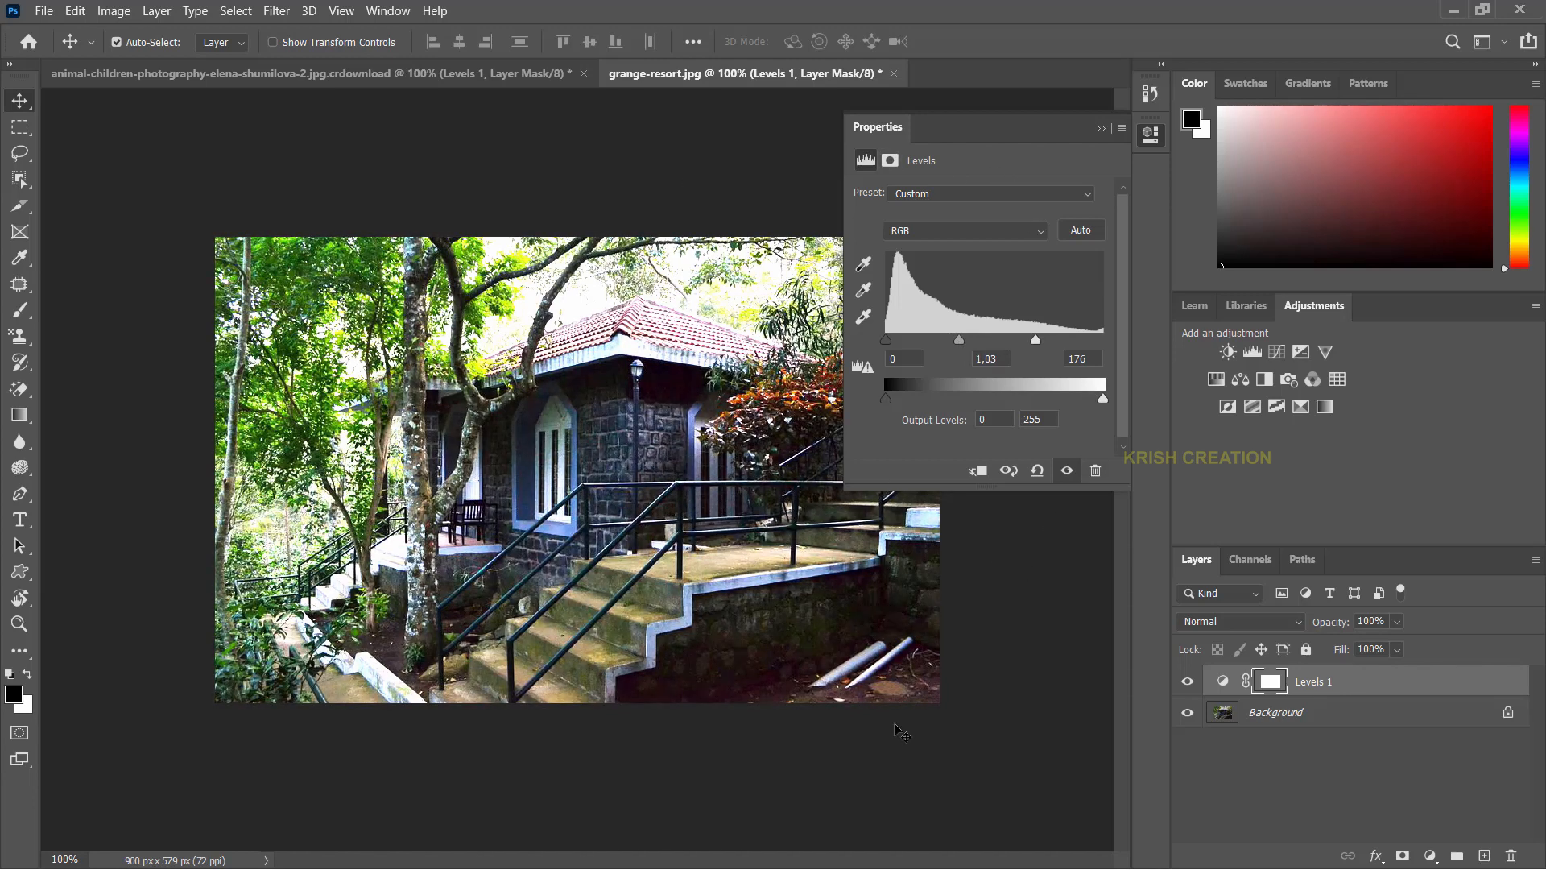
Hide and show the resort photo's Levels 1 layer to compare the result, and return to the child and dog photo
left_click(1189, 683)
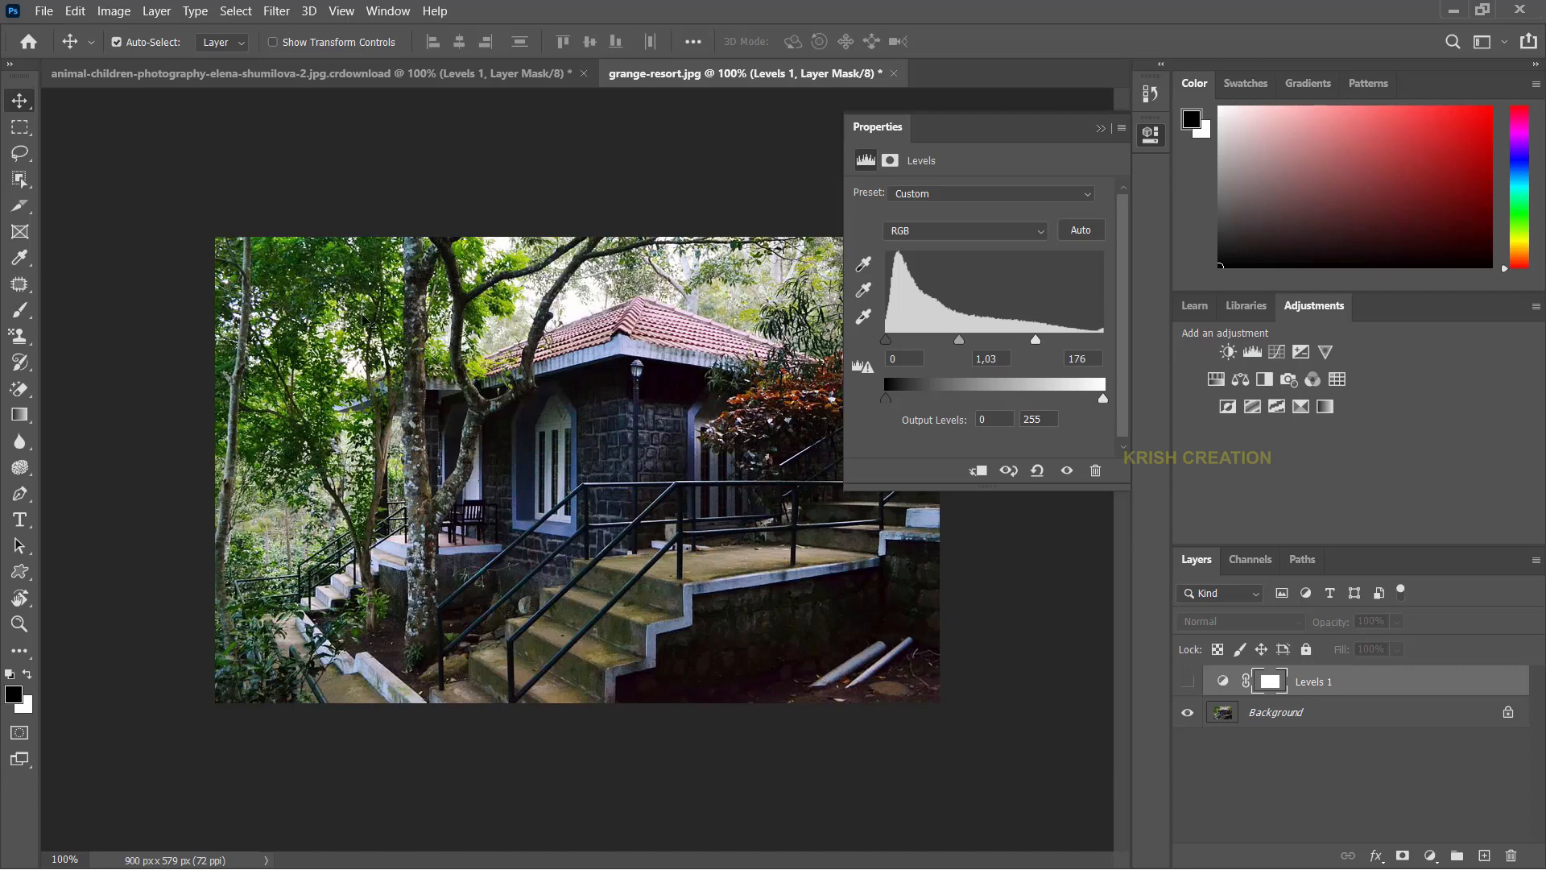
left_click(1187, 683)
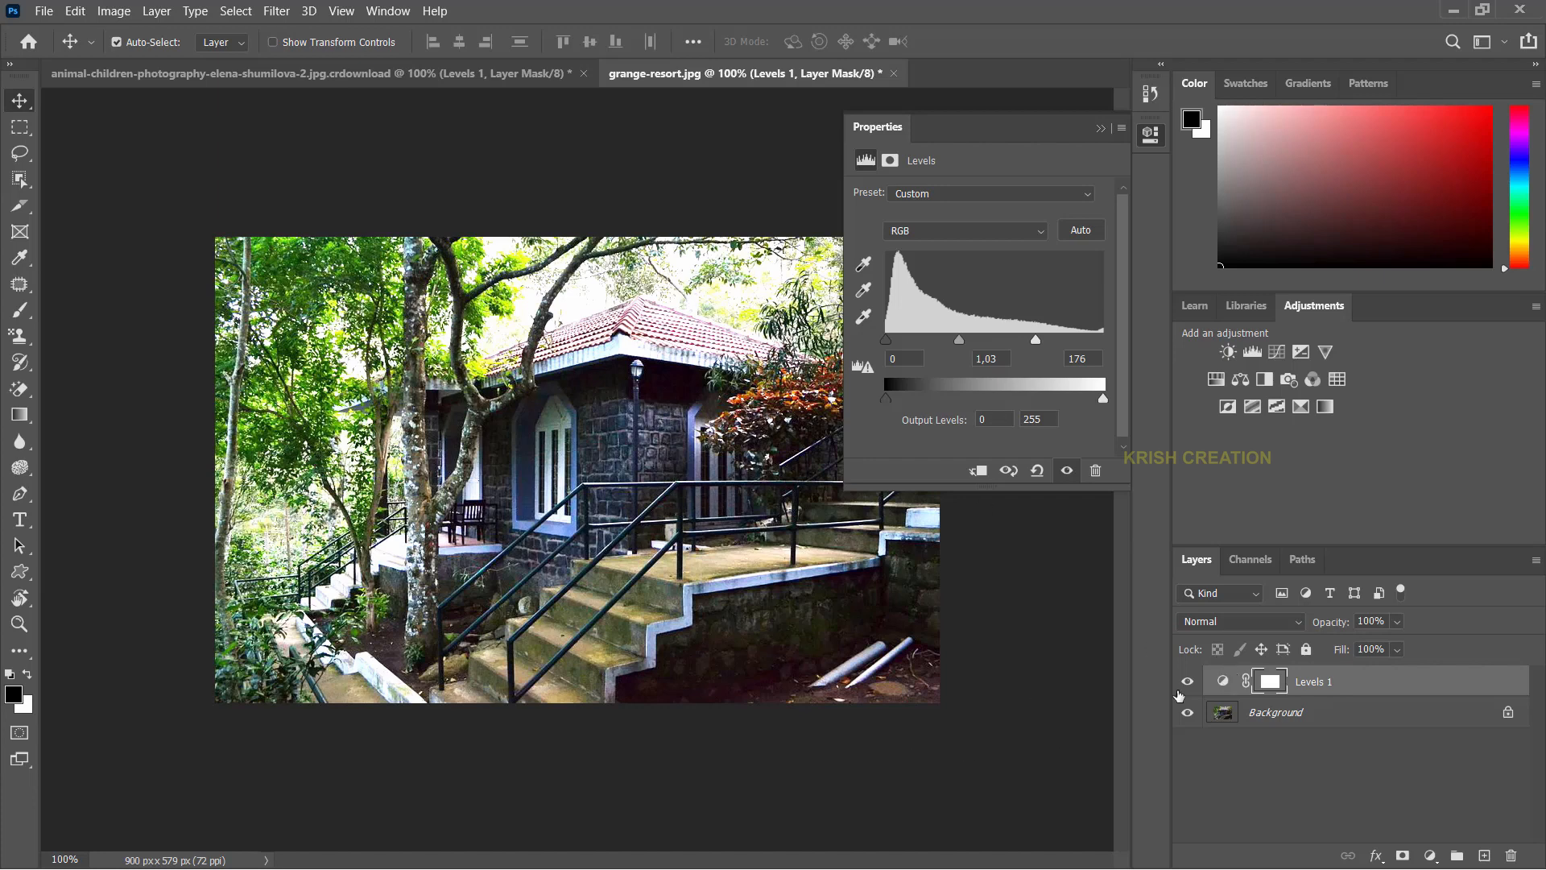
left_click(311, 79)
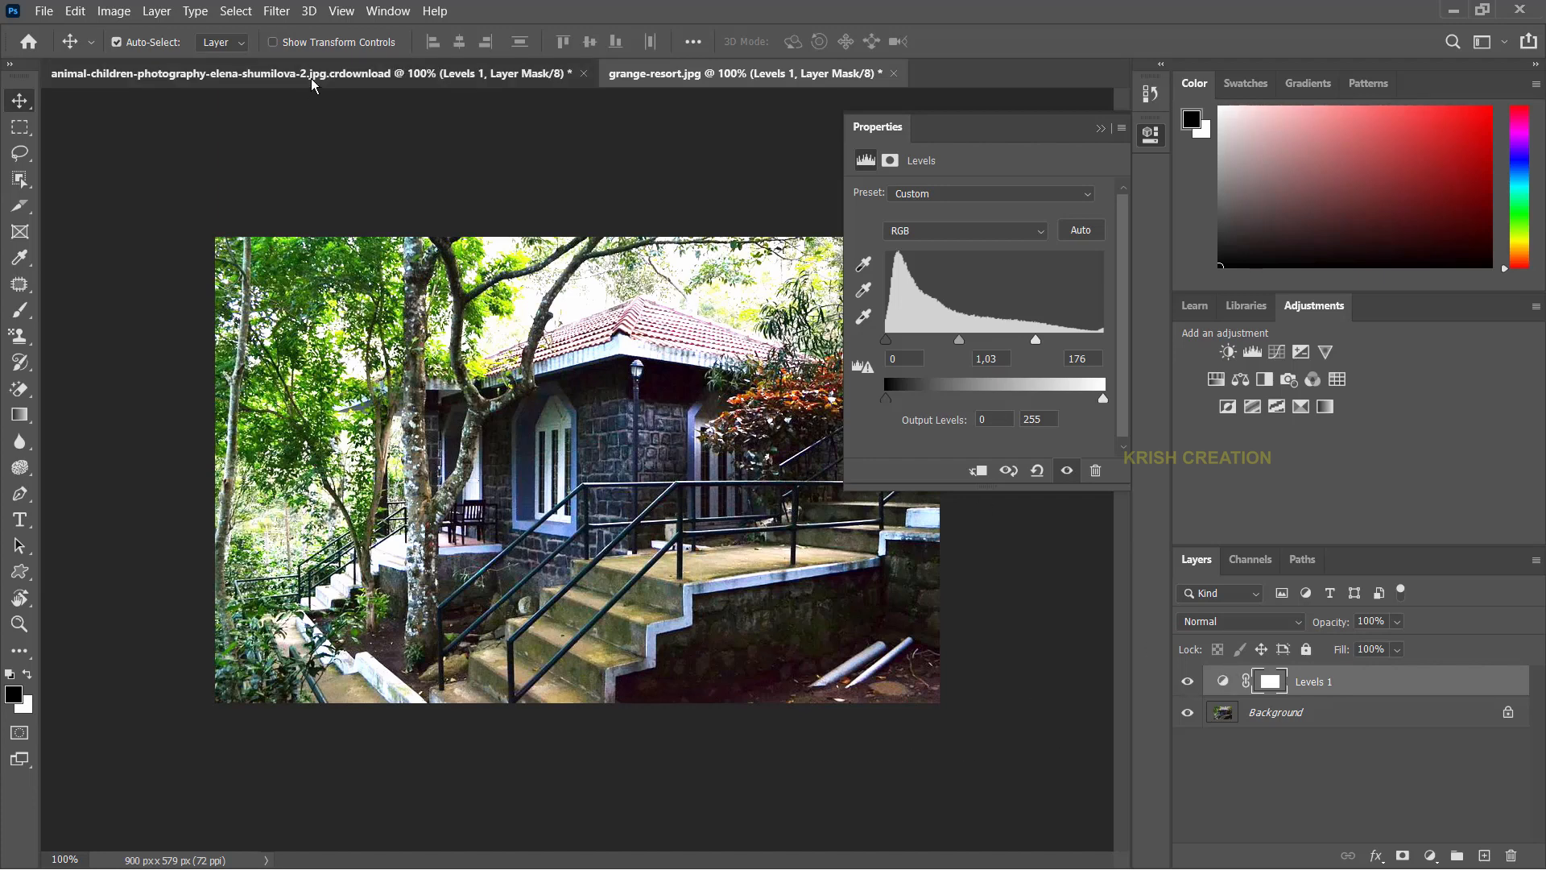